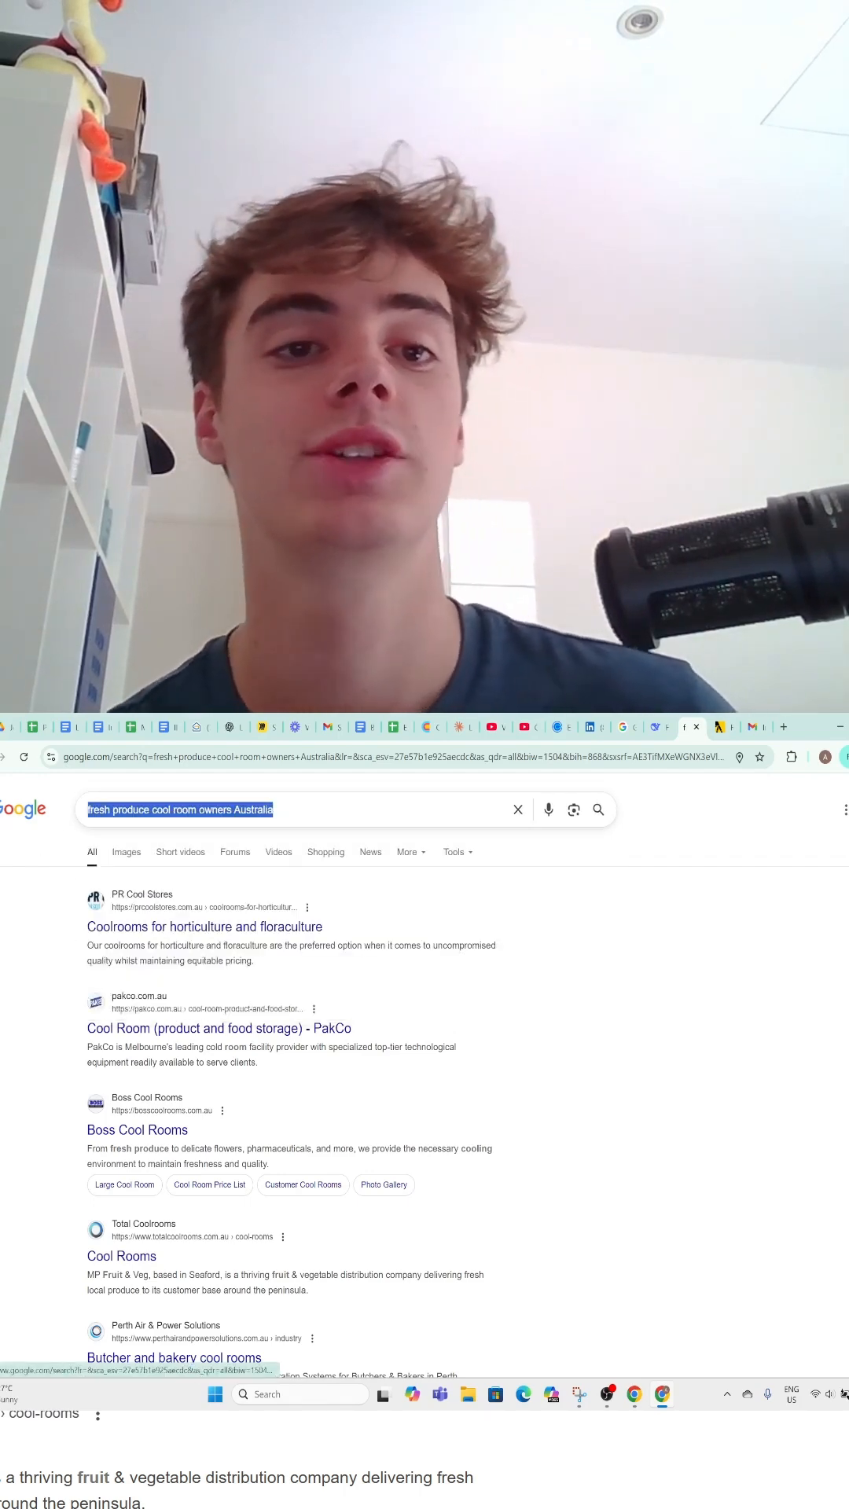
- Reveal Google's Tools options for the 'fresh produce cool room owners Australia' results
{"action": "left_click", "coordinate": [229, 896]}
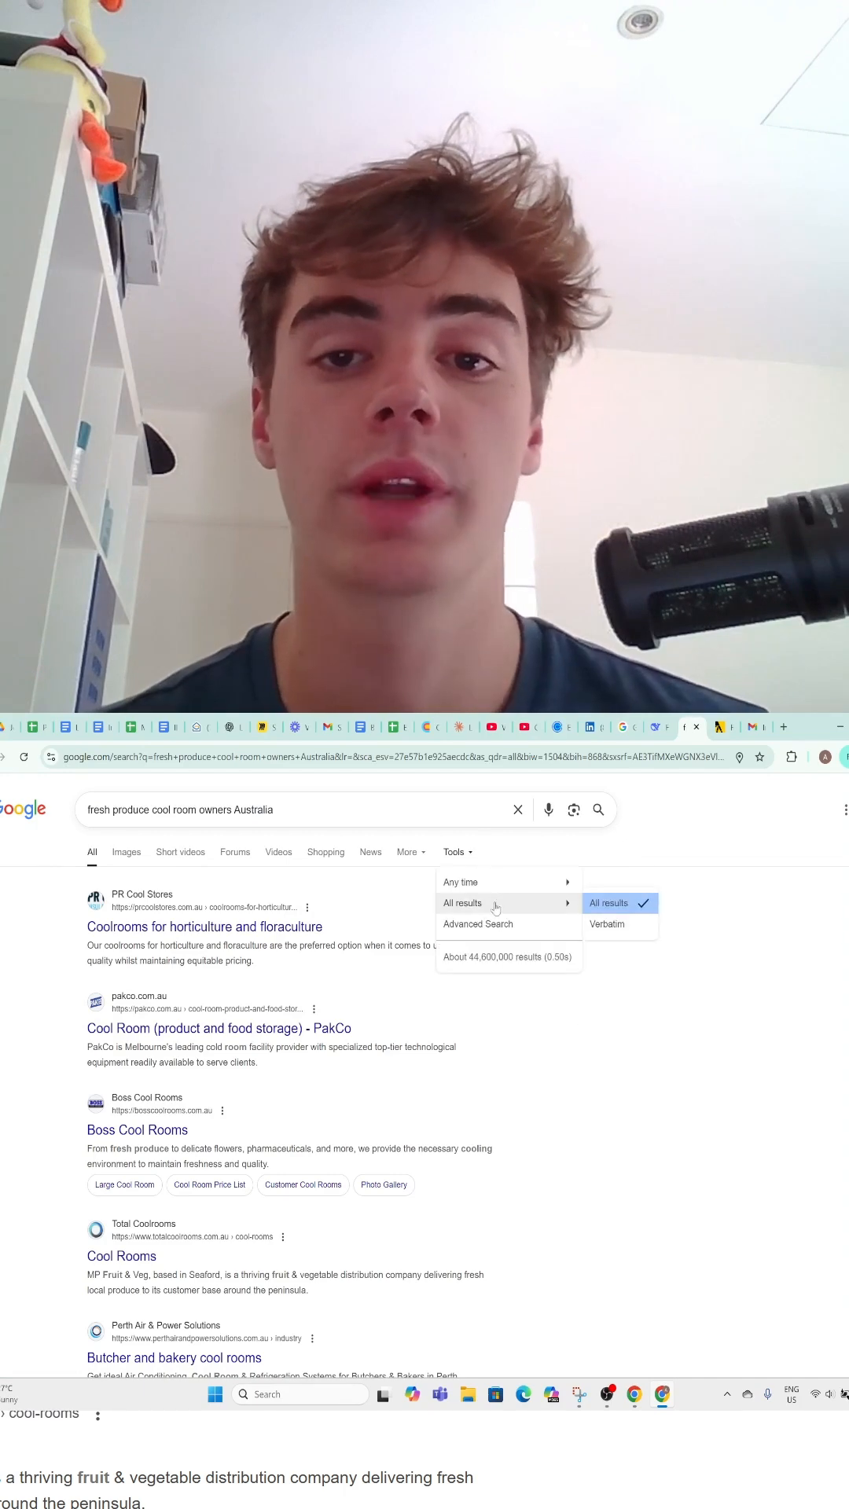
{"action": "left_click", "coordinate": [478, 923]}
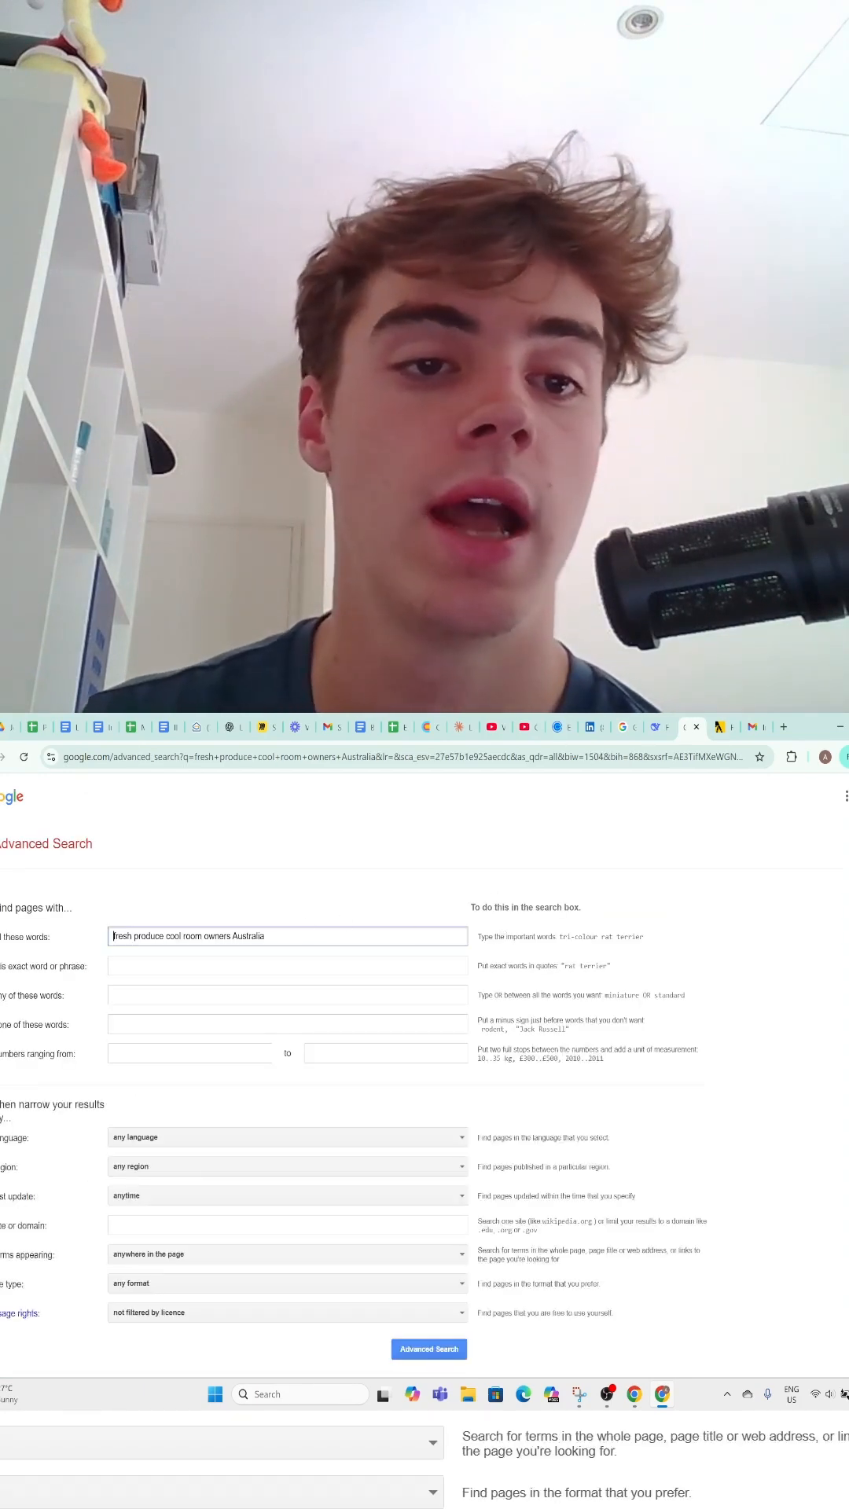
{"action": "left_click", "coordinate": [287, 965]}
{"action": "type", "text": "@"}
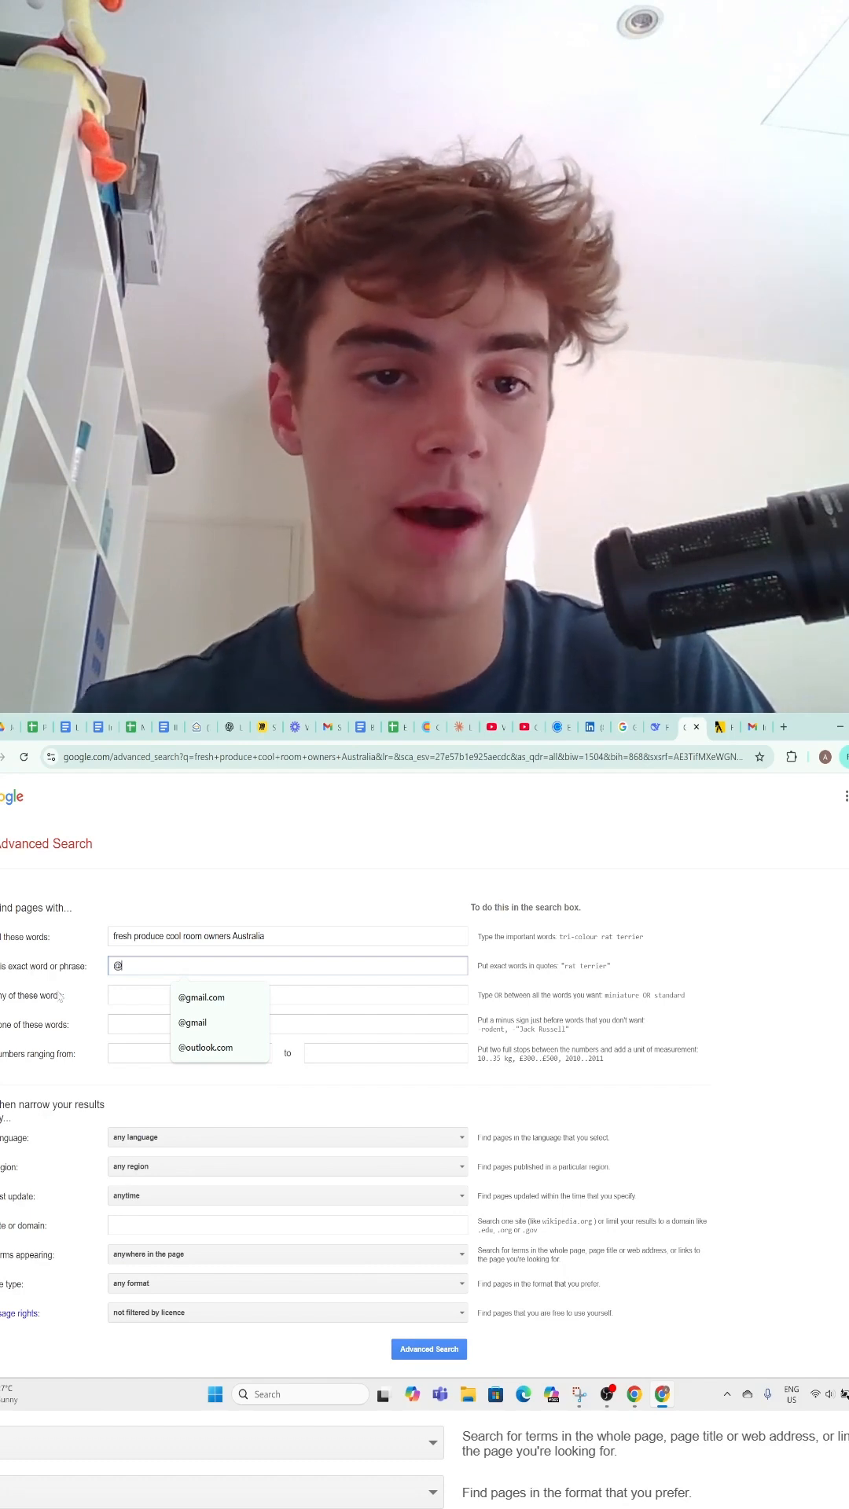
{"action": "type", "text": "gmail.co"}
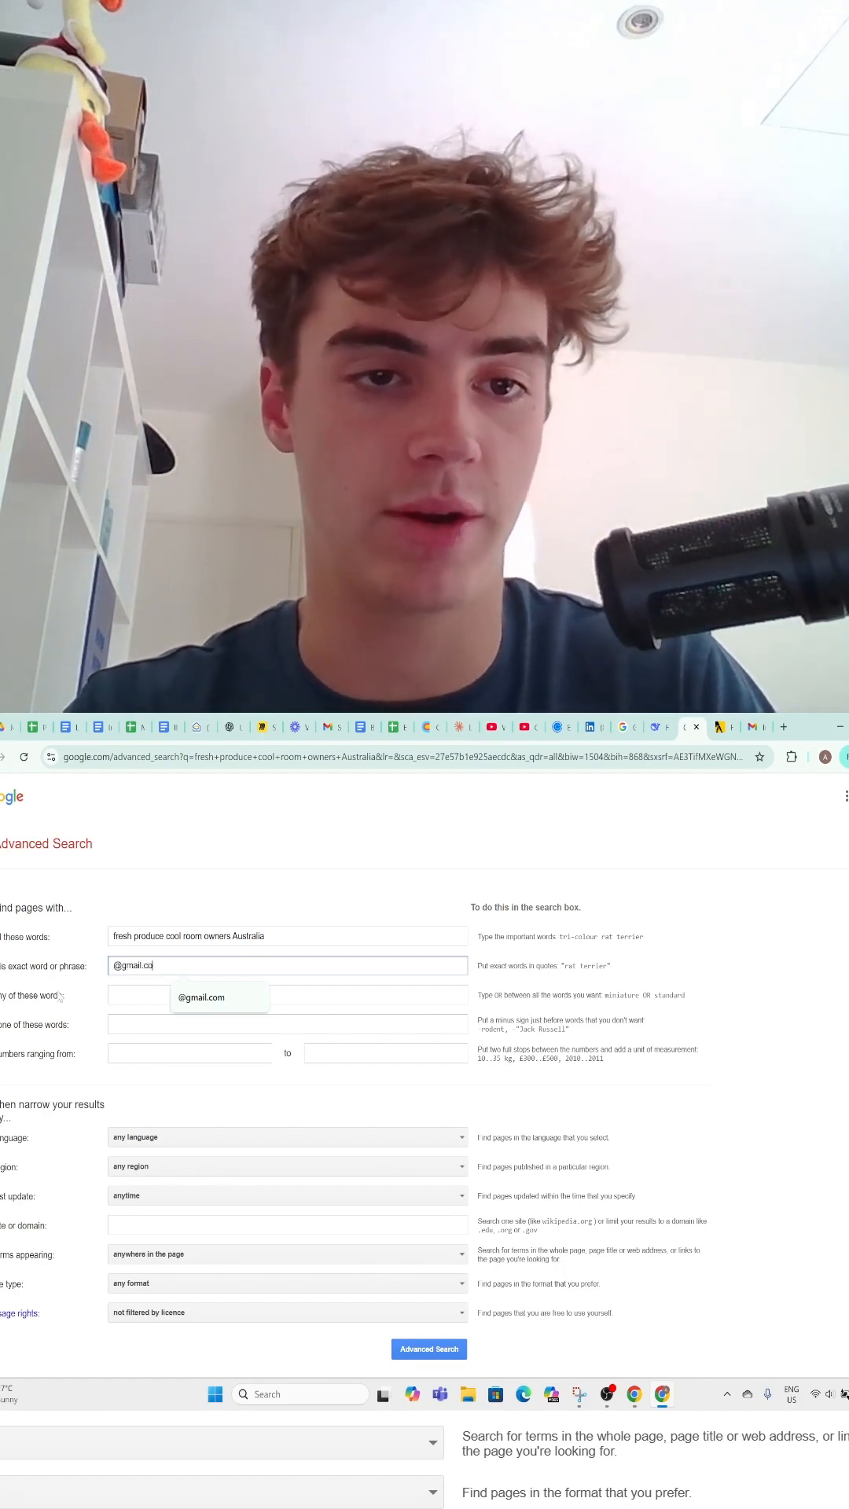
{"action": "type", "text": "m"}
{"action": "left_click", "coordinate": [343, 1212]}
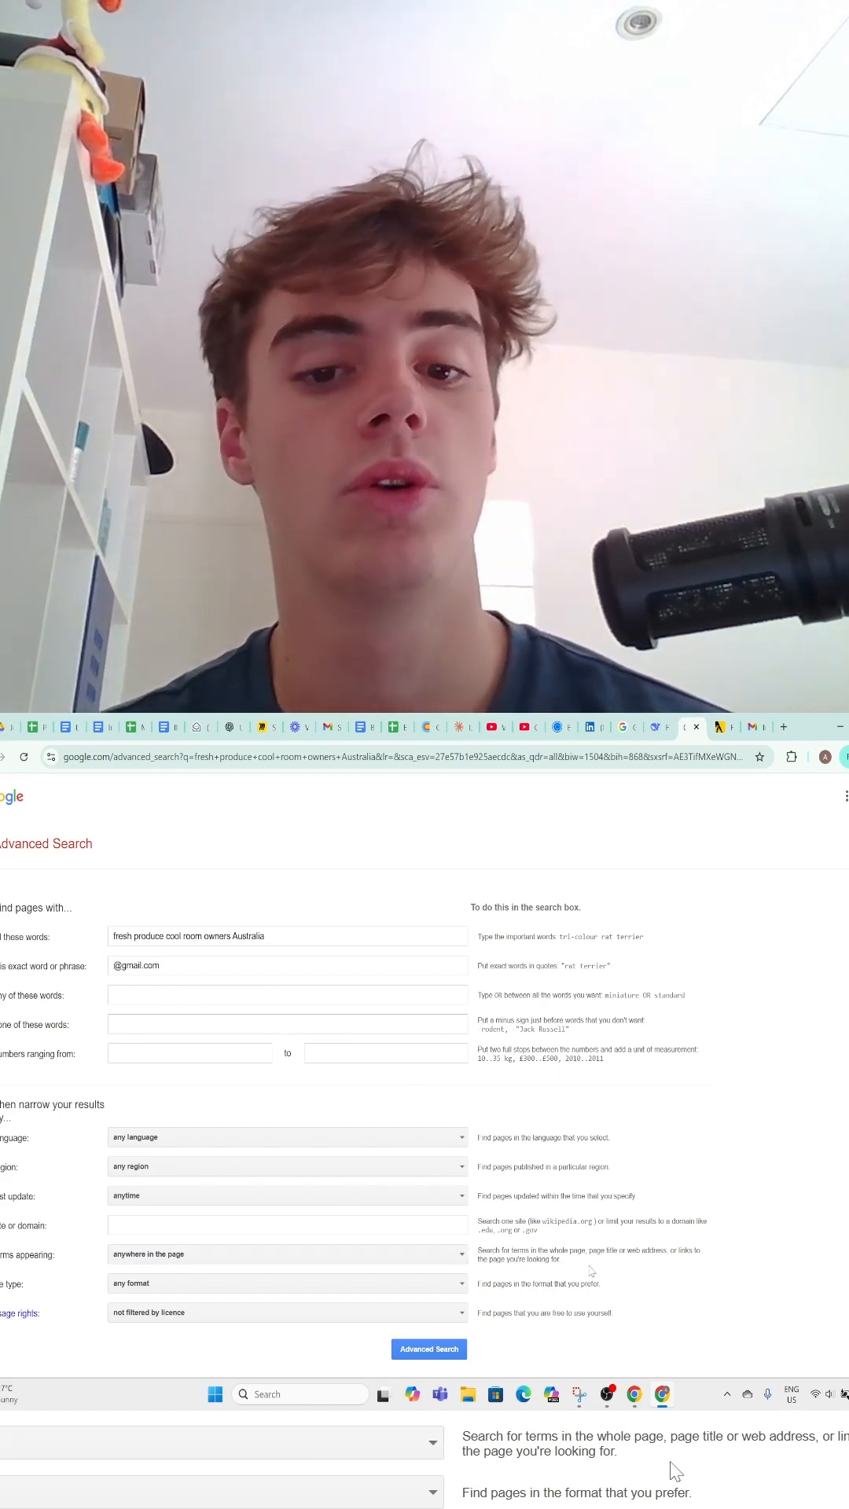
{"action": "left_click", "coordinate": [429, 1348]}
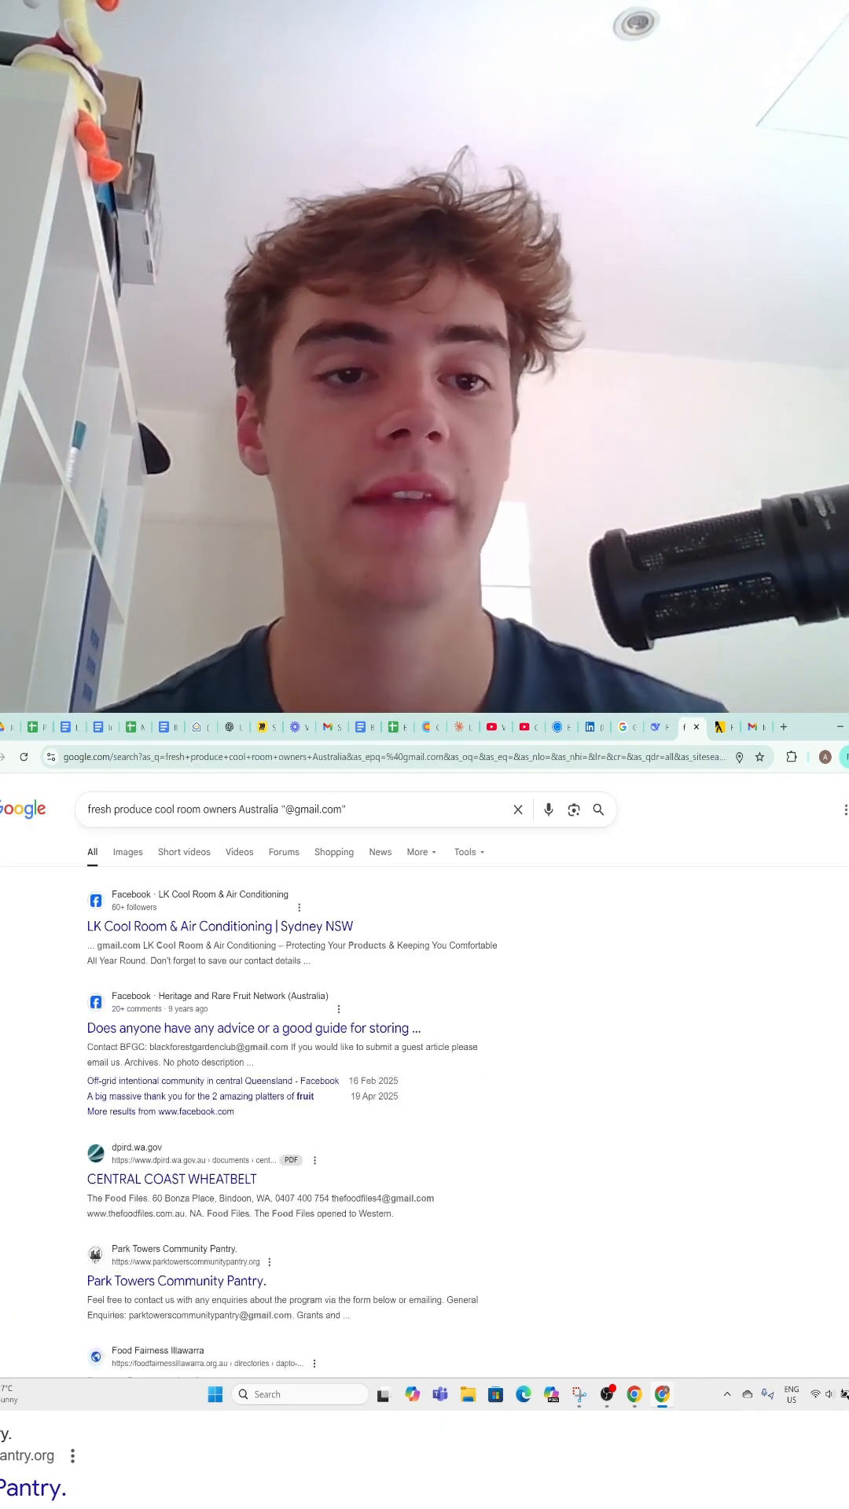
{"action": "left_click_drag", "start_coordinate": [62, 917], "coordinate": [463, 1198]}
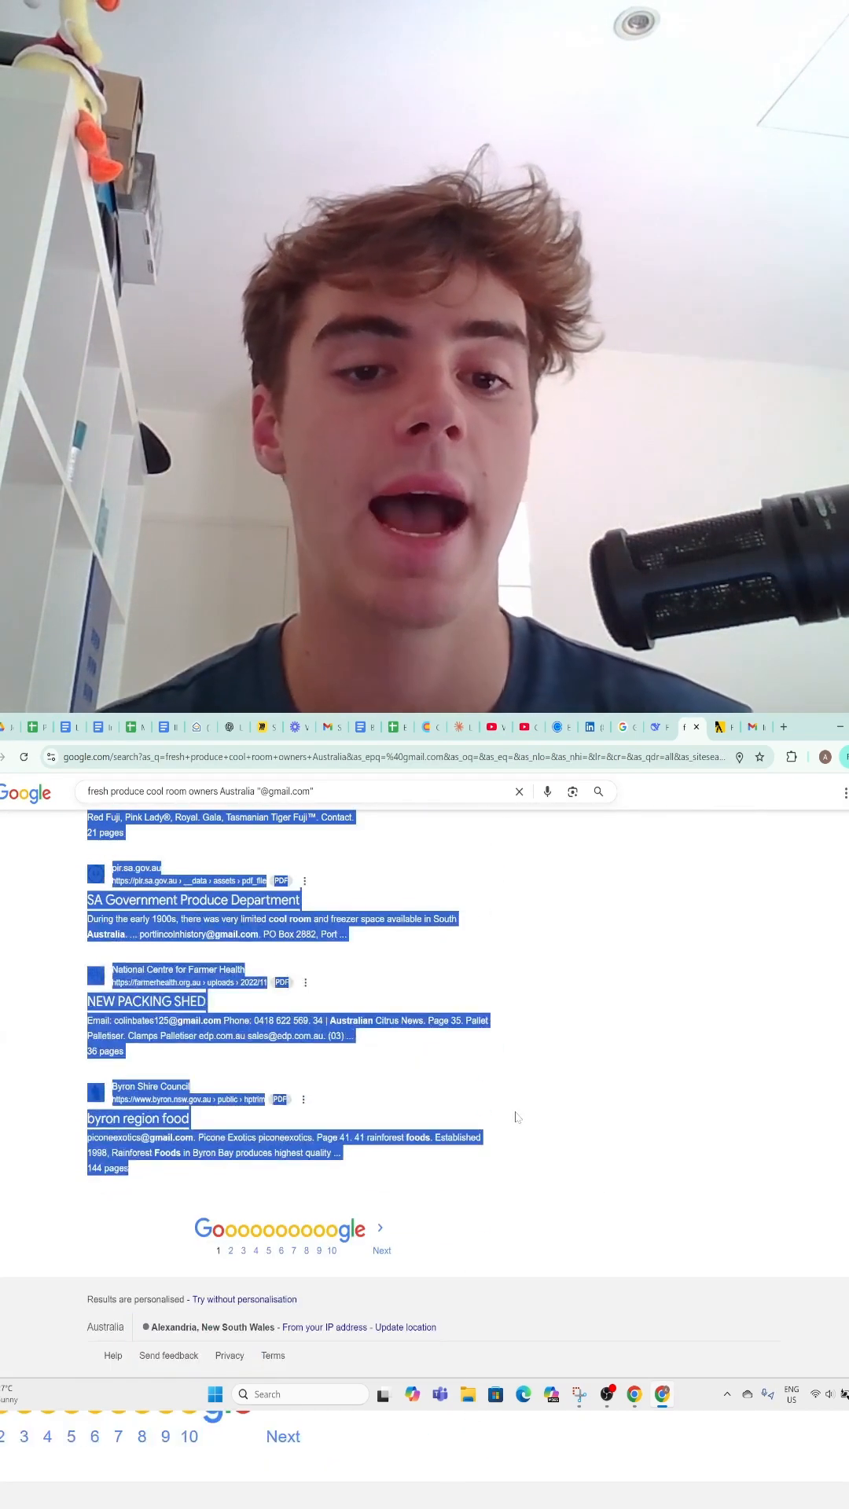
{"action": "key", "text": "ctrl+c"}
{"action": "left_click", "coordinate": [655, 726]}
{"action": "key", "text": "ctrl+v"}
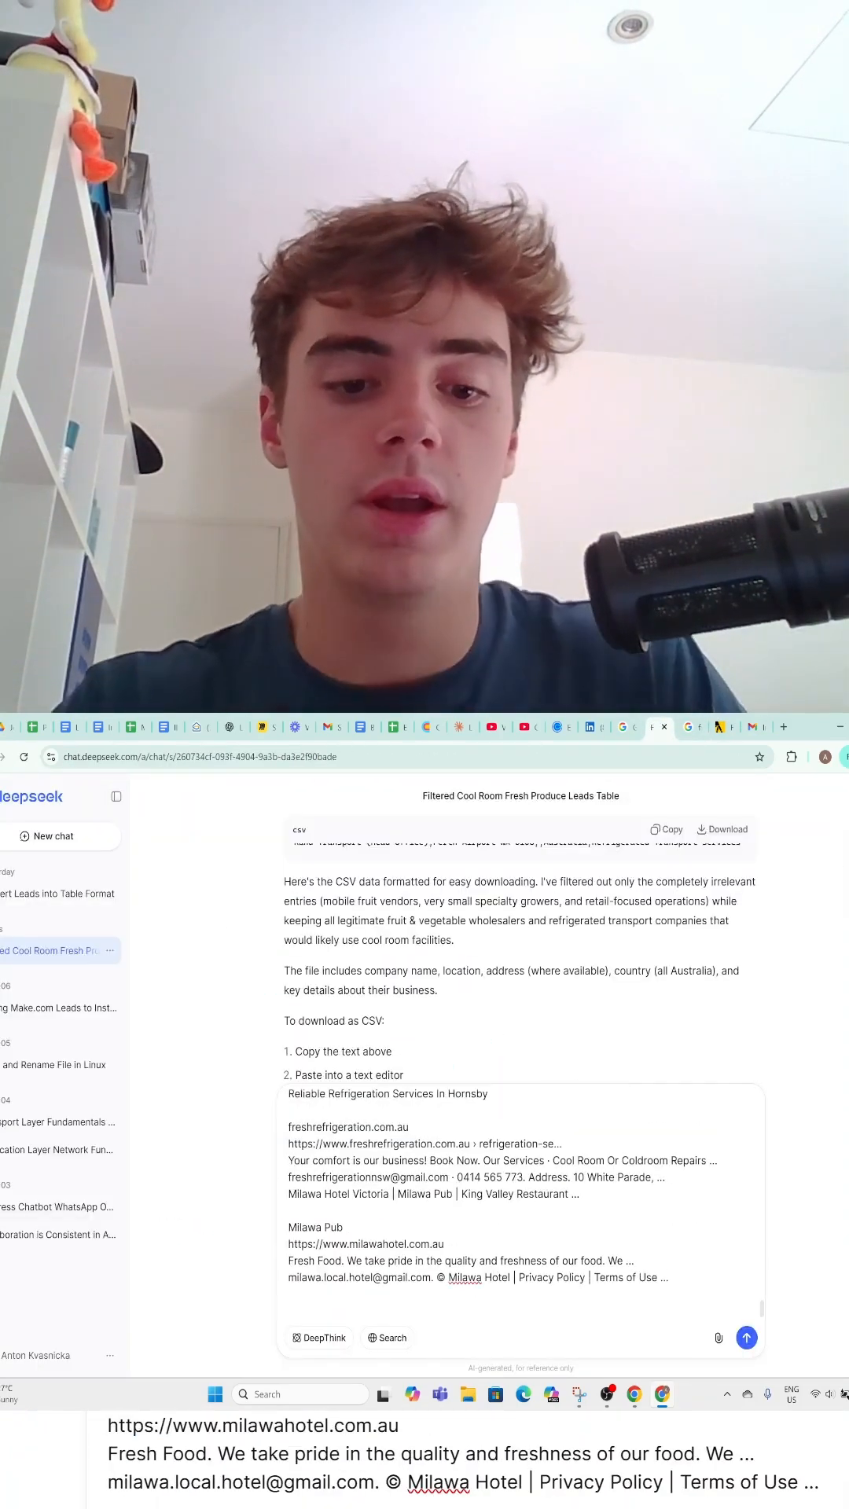
{"action": "type", "text": "filter these"}
- Add line-by-line instructions to keep ICP-matching Australian leads with valid emails as CSV, and send
{"action": "key", "text": "shift+Return"}
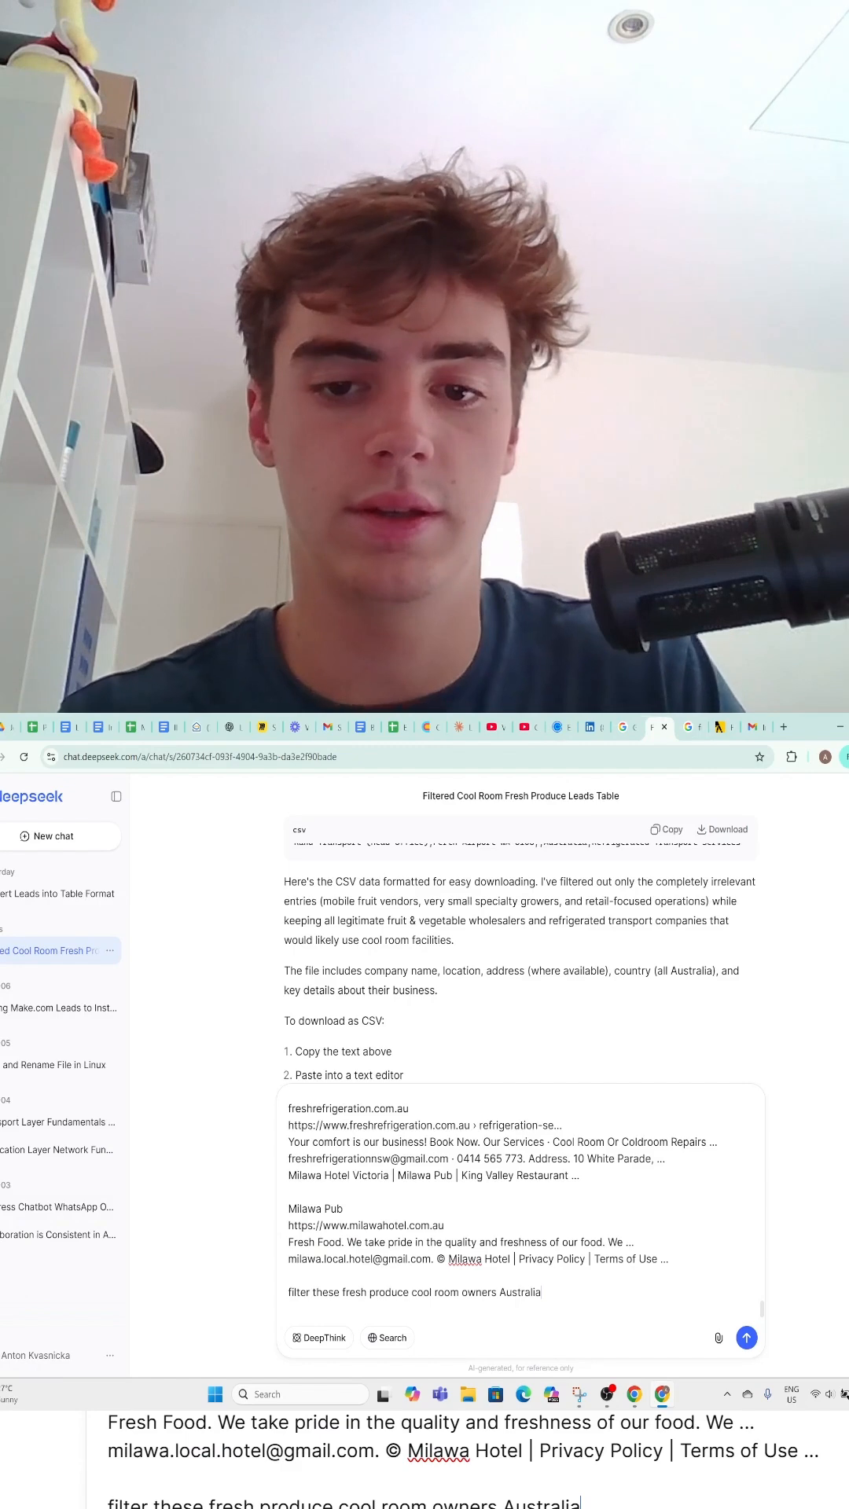
{"action": "key", "text": "shift+Return"}
{"action": "type", "text": "only keep leads with valid email"}
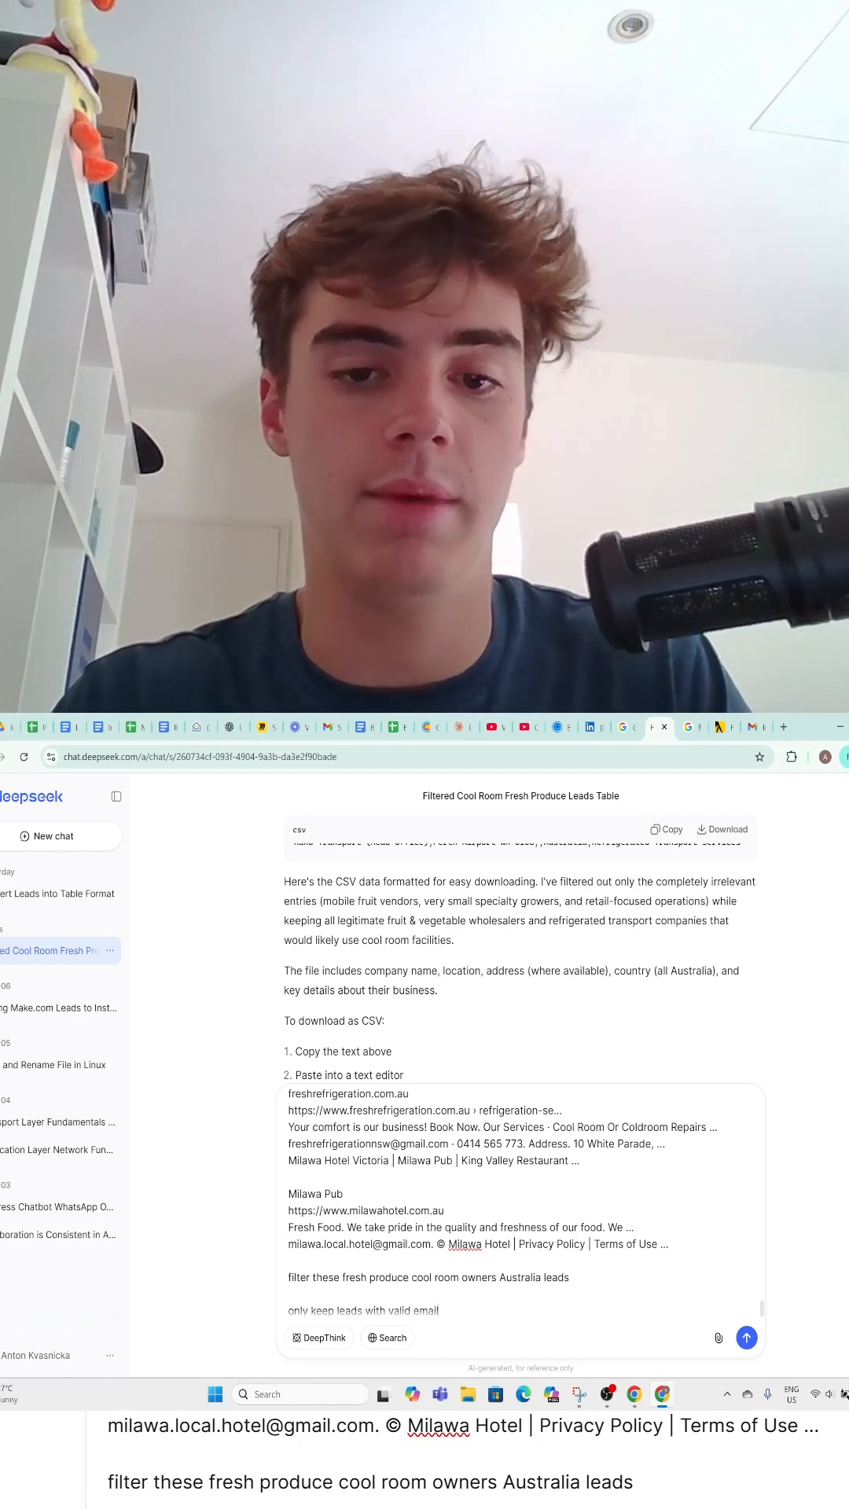
{"action": "type", "text": "s"}
{"action": "key", "text": "shift+Return"}
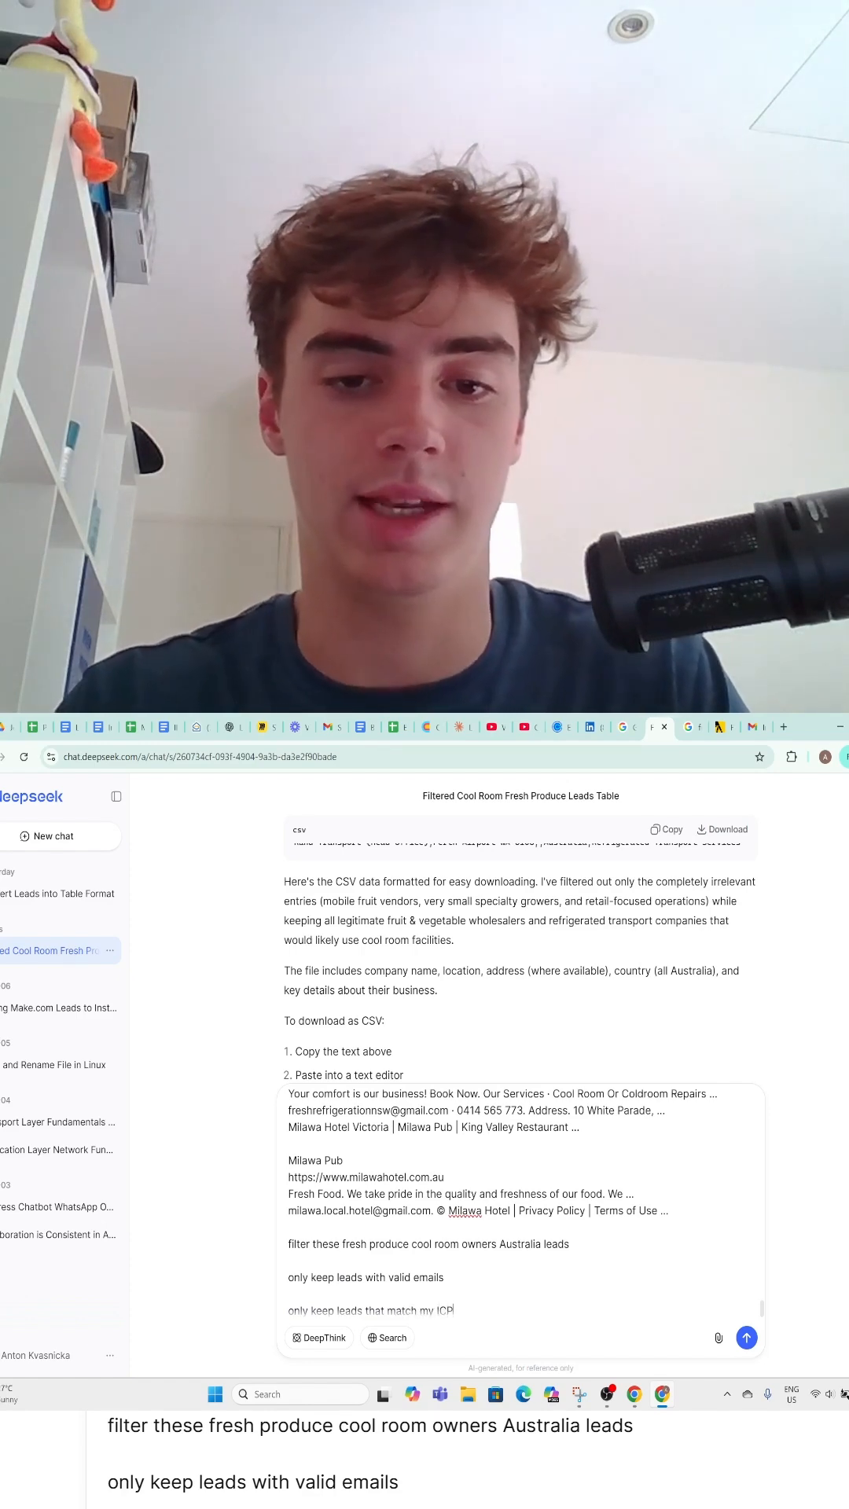
{"action": "type", "text": "P"}
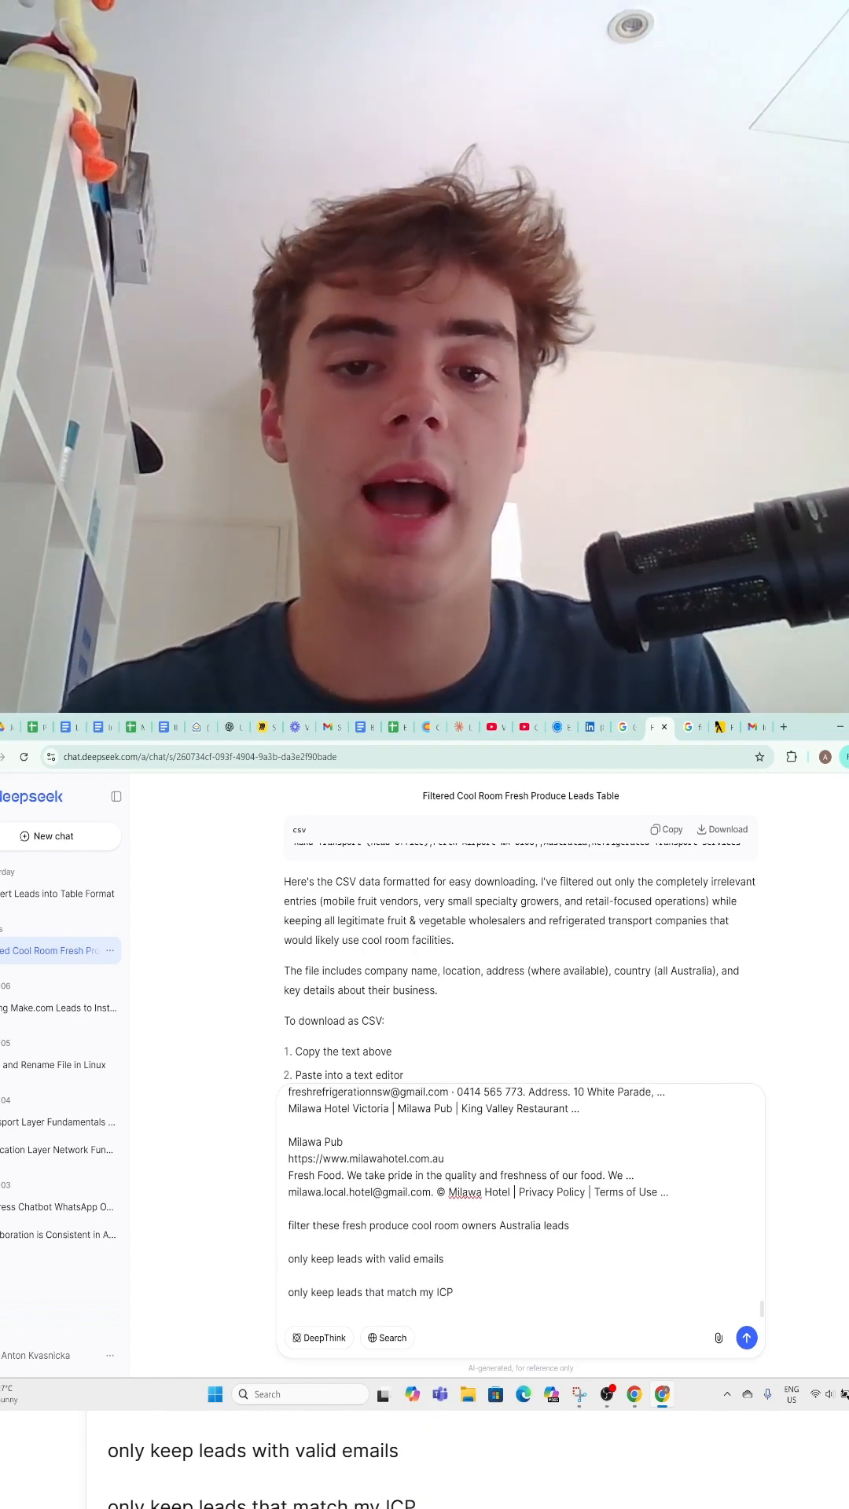
{"action": "key", "text": "shift+Return"}
{"action": "type", "text": "c"}
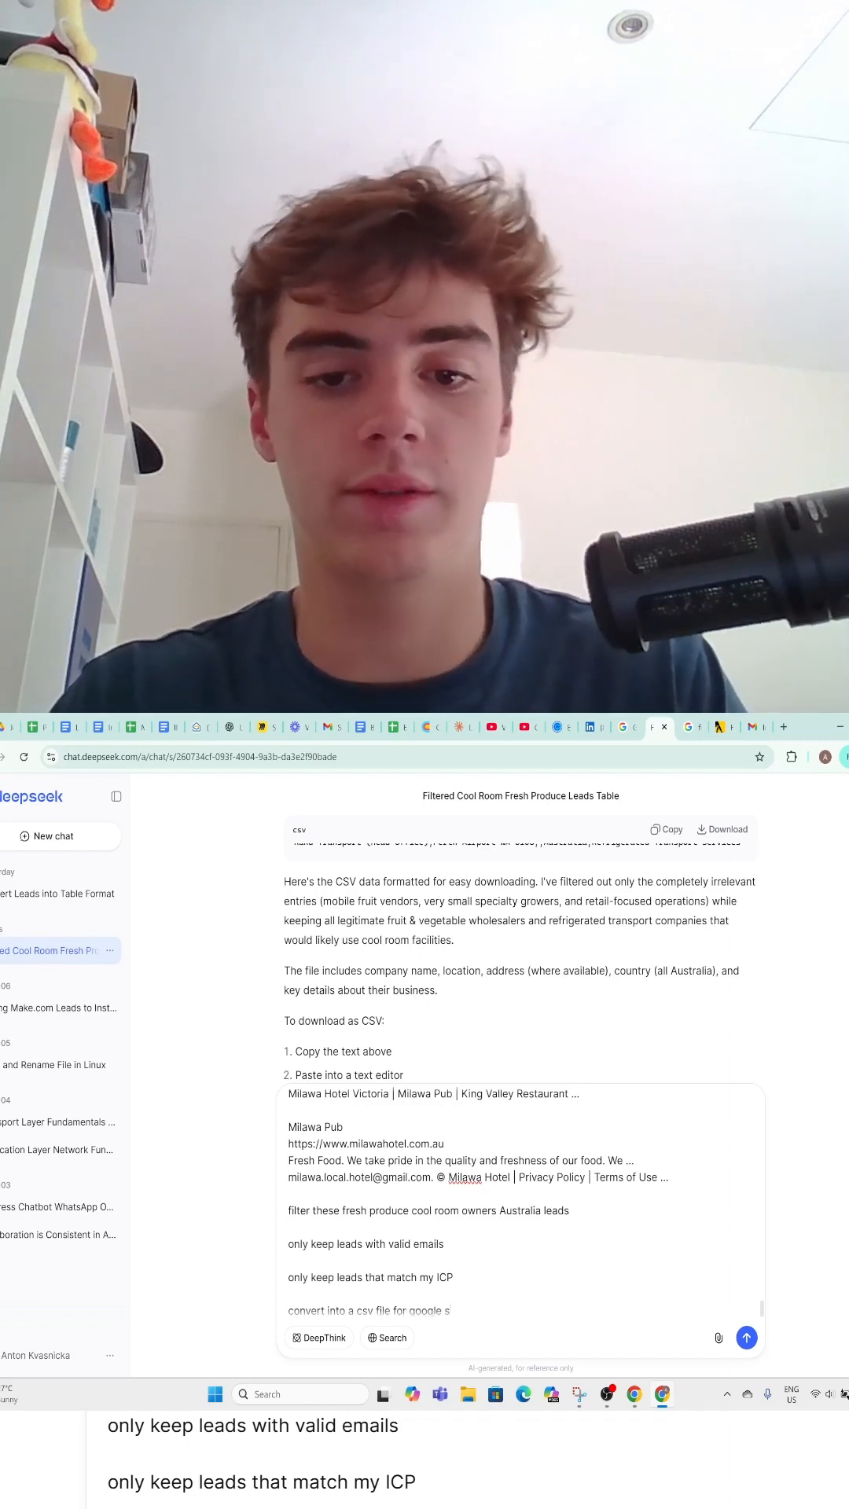
{"action": "type", "text": "heets"}
{"action": "key", "text": "Return"}
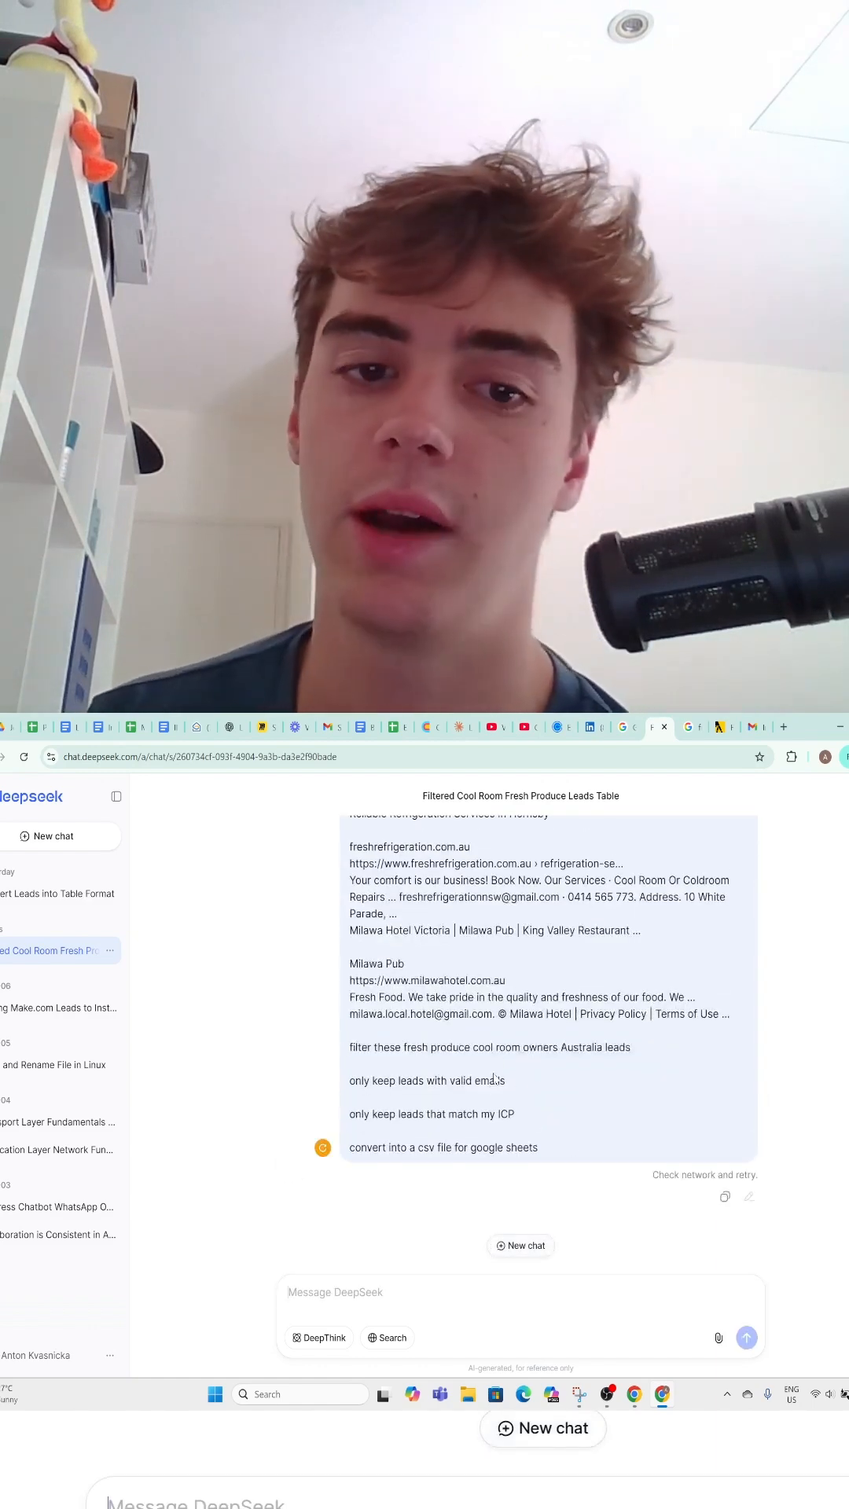
- Retry the reply, download the generated leads CSV and return to the lead list spreadsheet
{"action": "left_click", "coordinate": [748, 1196]}
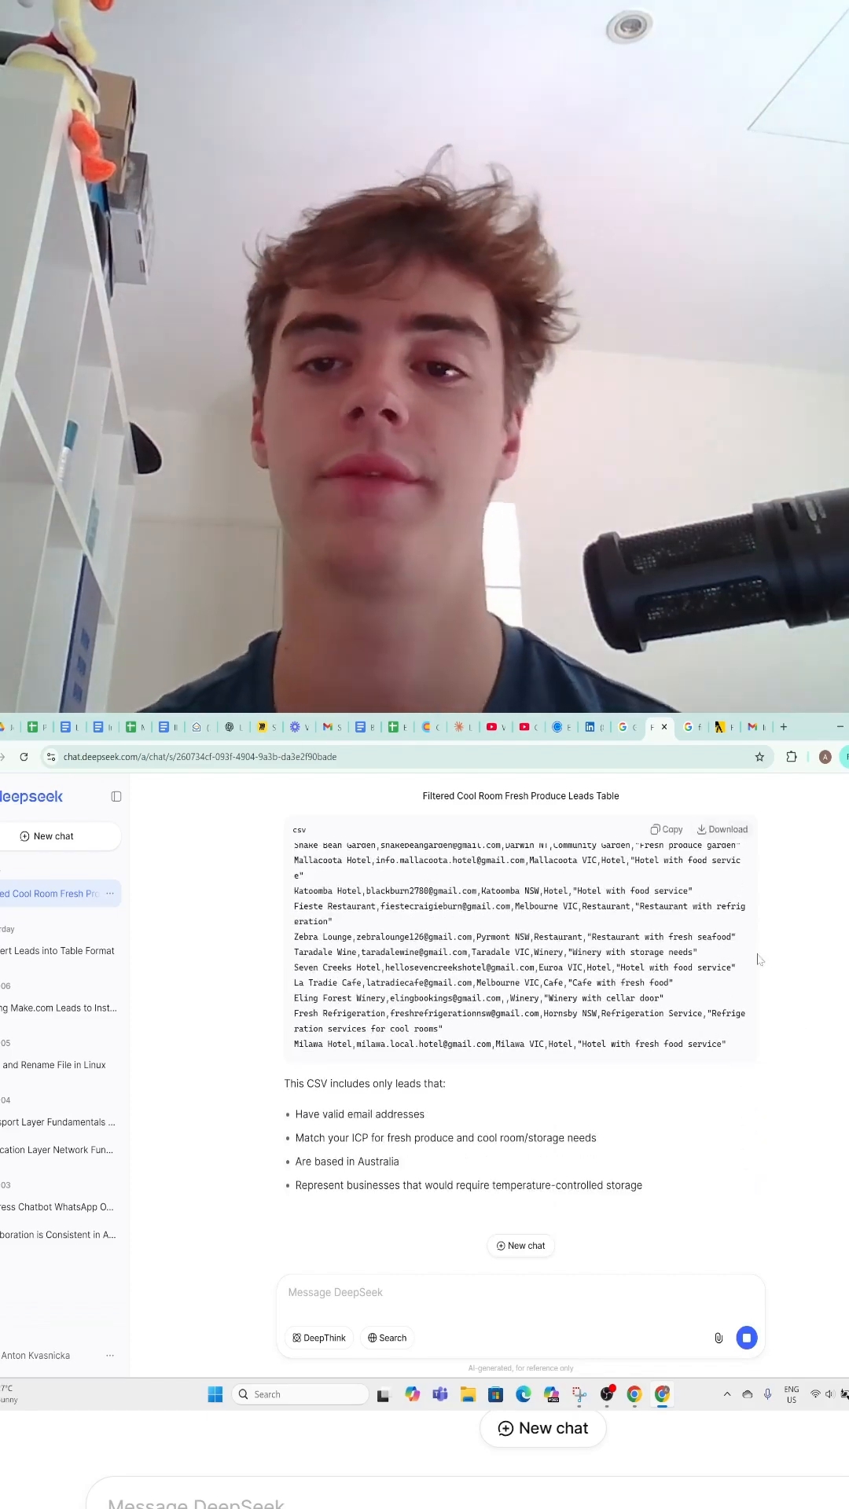
{"action": "scroll", "coordinate": [758, 959], "scroll_direction": "up", "scroll_amount": 8}
{"action": "scroll", "coordinate": [758, 959], "scroll_direction": "down", "scroll_amount": 3}
{"action": "left_click", "coordinate": [723, 866]}
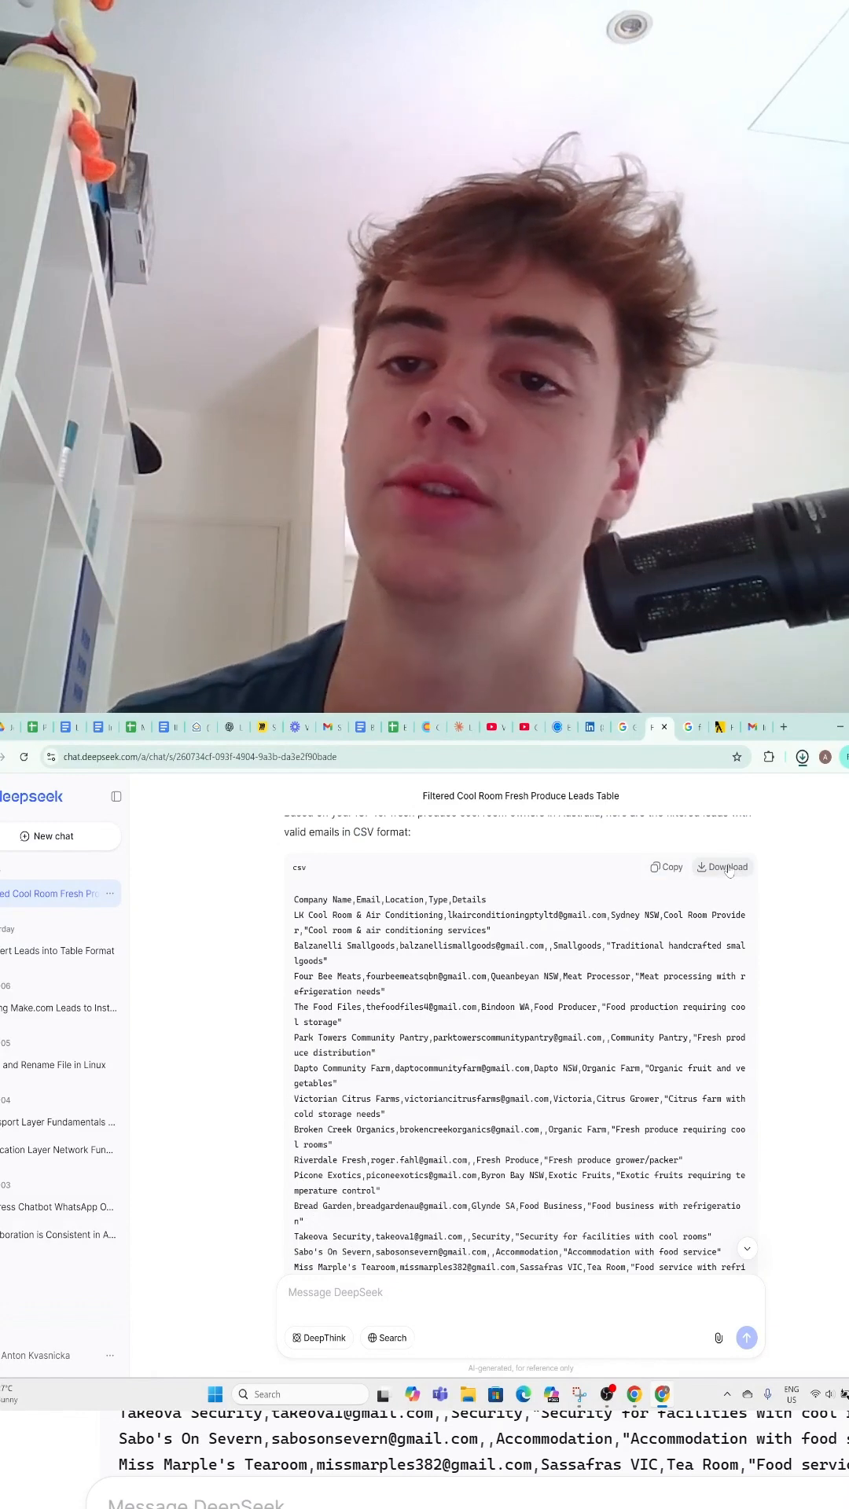
{"action": "left_click", "coordinate": [40, 726]}
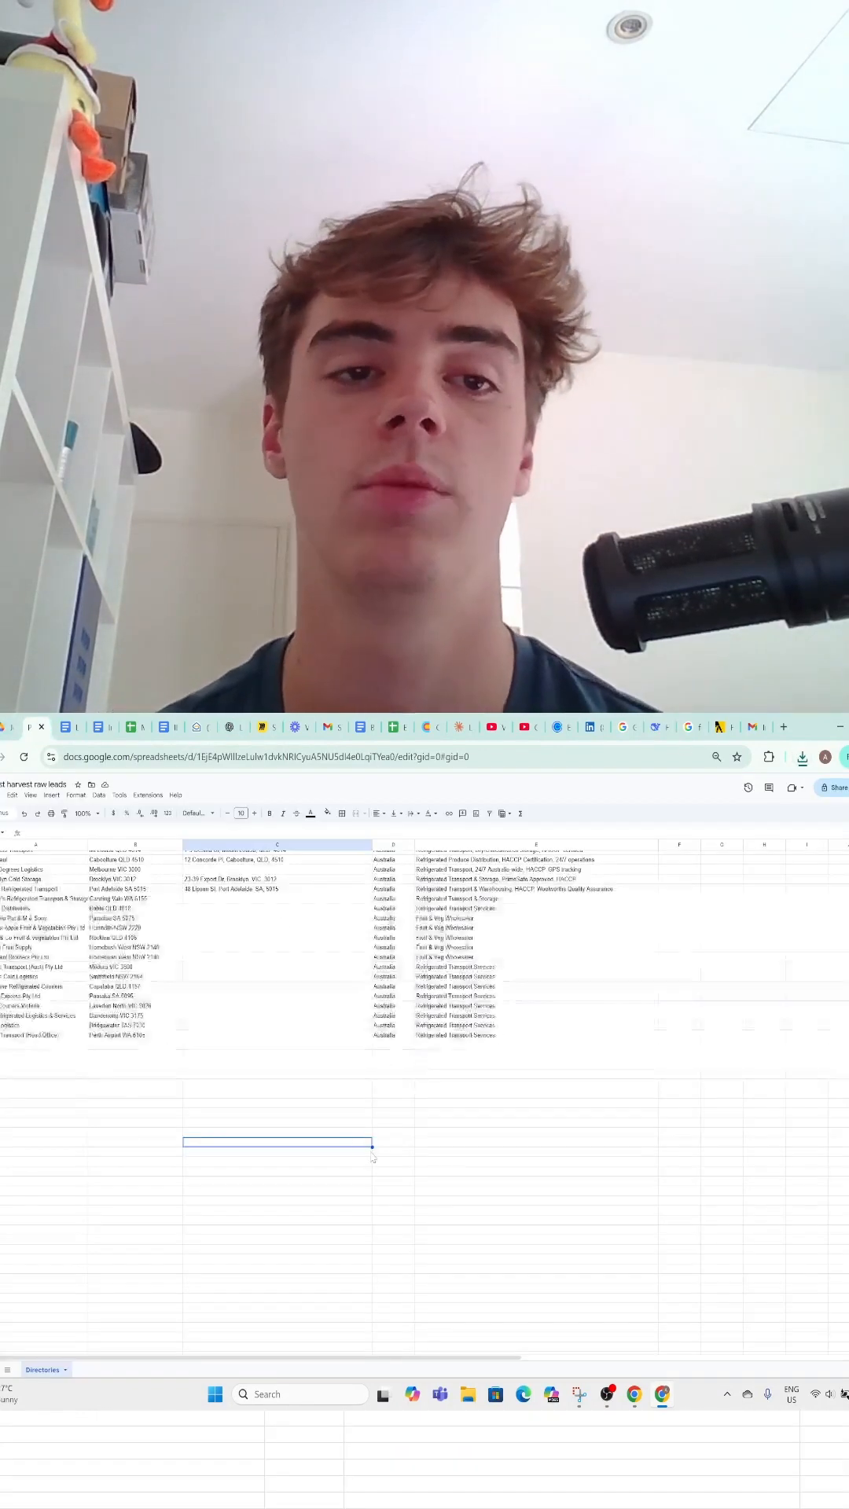
{"action": "scroll", "coordinate": [424, 1061], "scroll_direction": "down", "scroll_amount": 5}
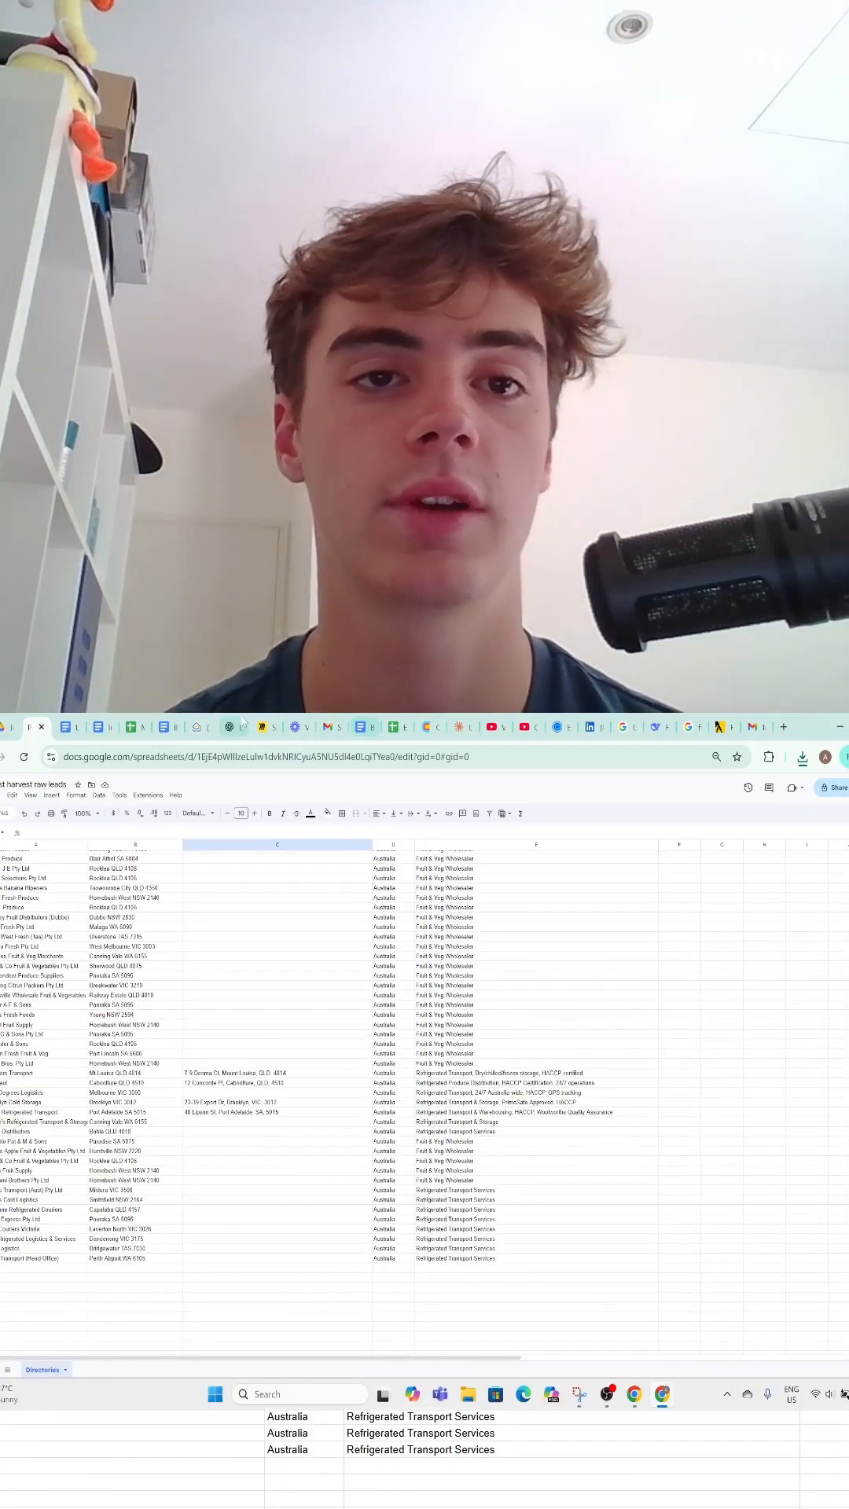
{"action": "key", "text": "ctrl+Tab"}
{"action": "key", "text": "ctrl+Tab"}
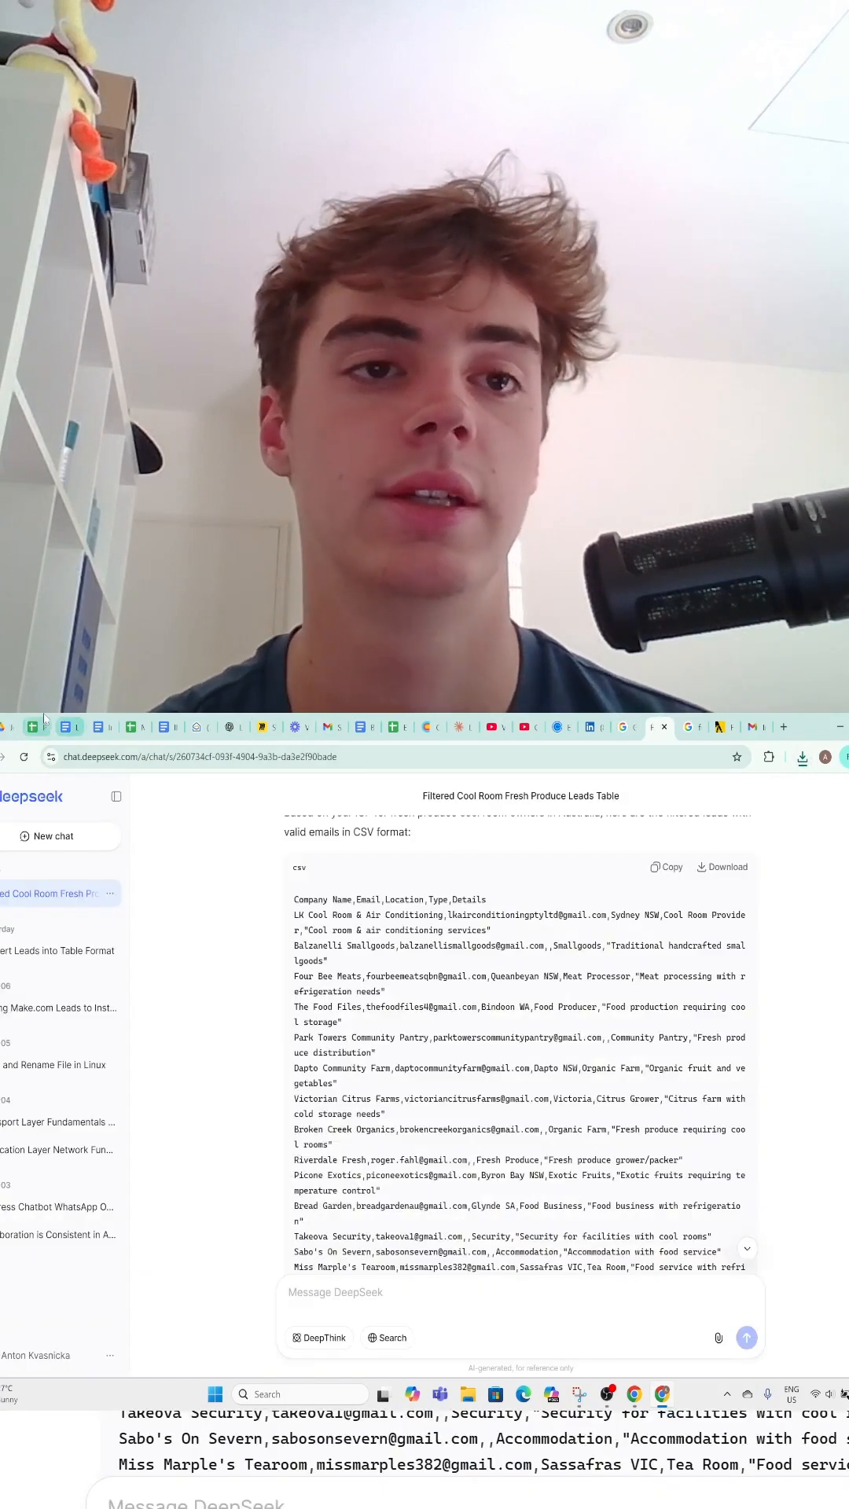
{"action": "left_click", "coordinate": [35, 726]}
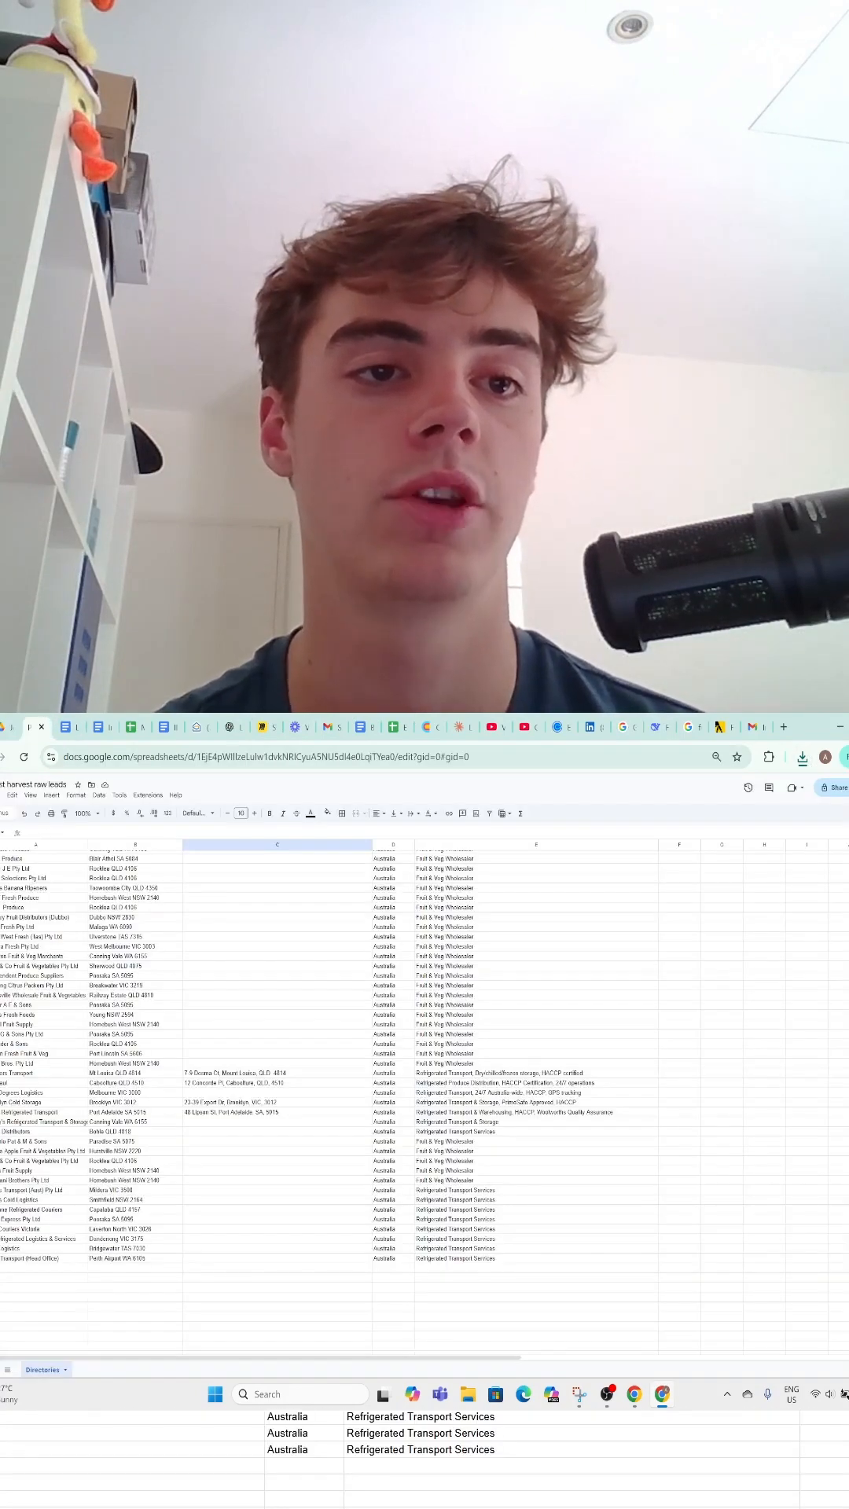
- Upload the downloaded deepseek_csv file through File > Import
{"action": "left_click", "coordinate": [11, 795]}
{"action": "left_click", "coordinate": [30, 839]}
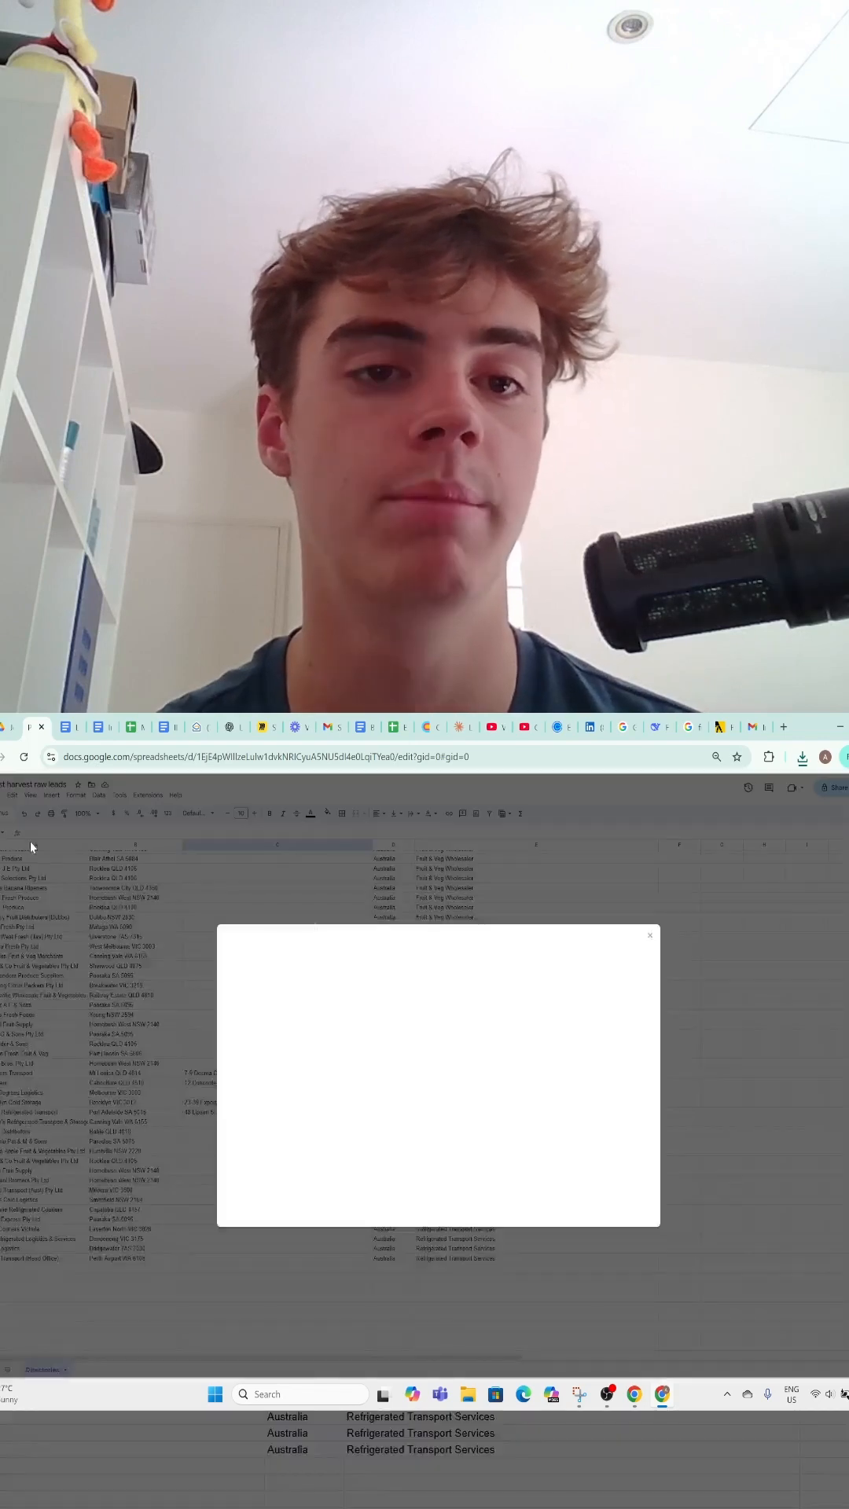
{"action": "left_click", "coordinate": [366, 971]}
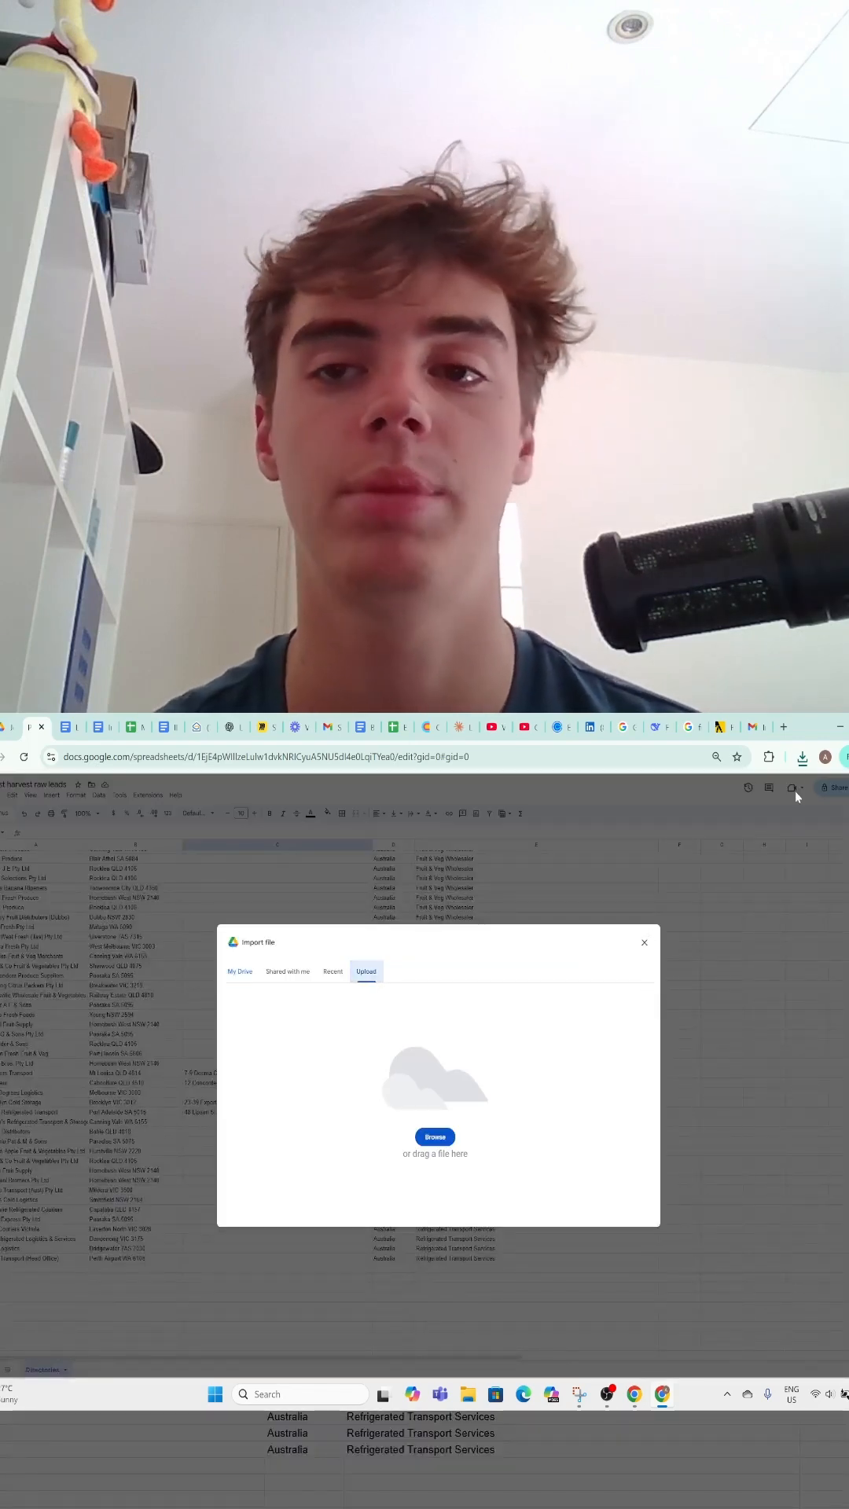
{"action": "left_click", "coordinate": [802, 756]}
{"action": "left_click_drag", "start_coordinate": [707, 816], "coordinate": [436, 1073]}
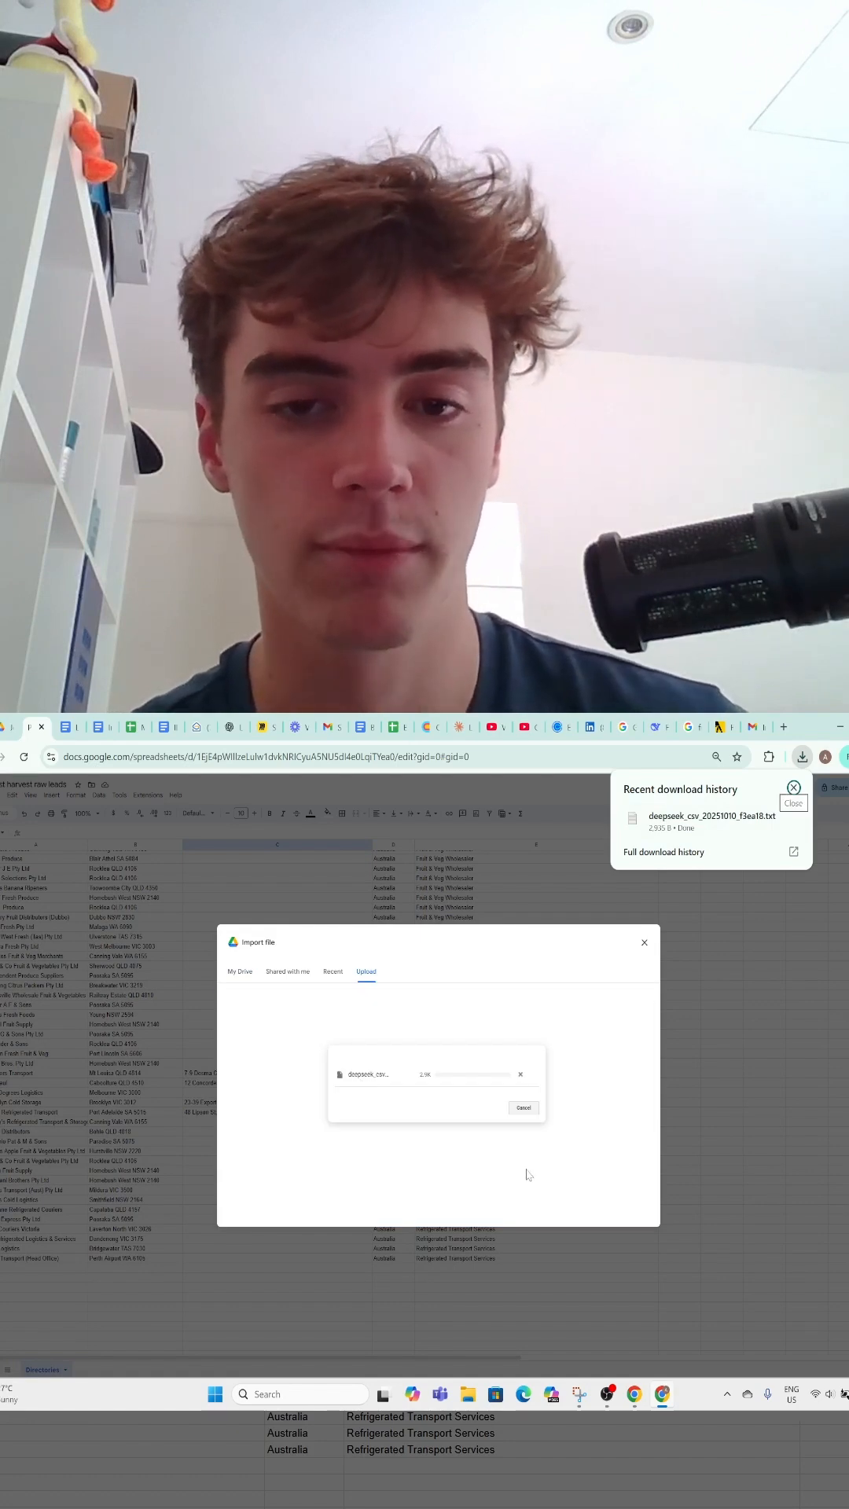
- Set Import location to 'Append to current sheet' and import the leads
{"action": "left_click", "coordinate": [375, 1080]}
{"action": "left_click", "coordinate": [384, 1150]}
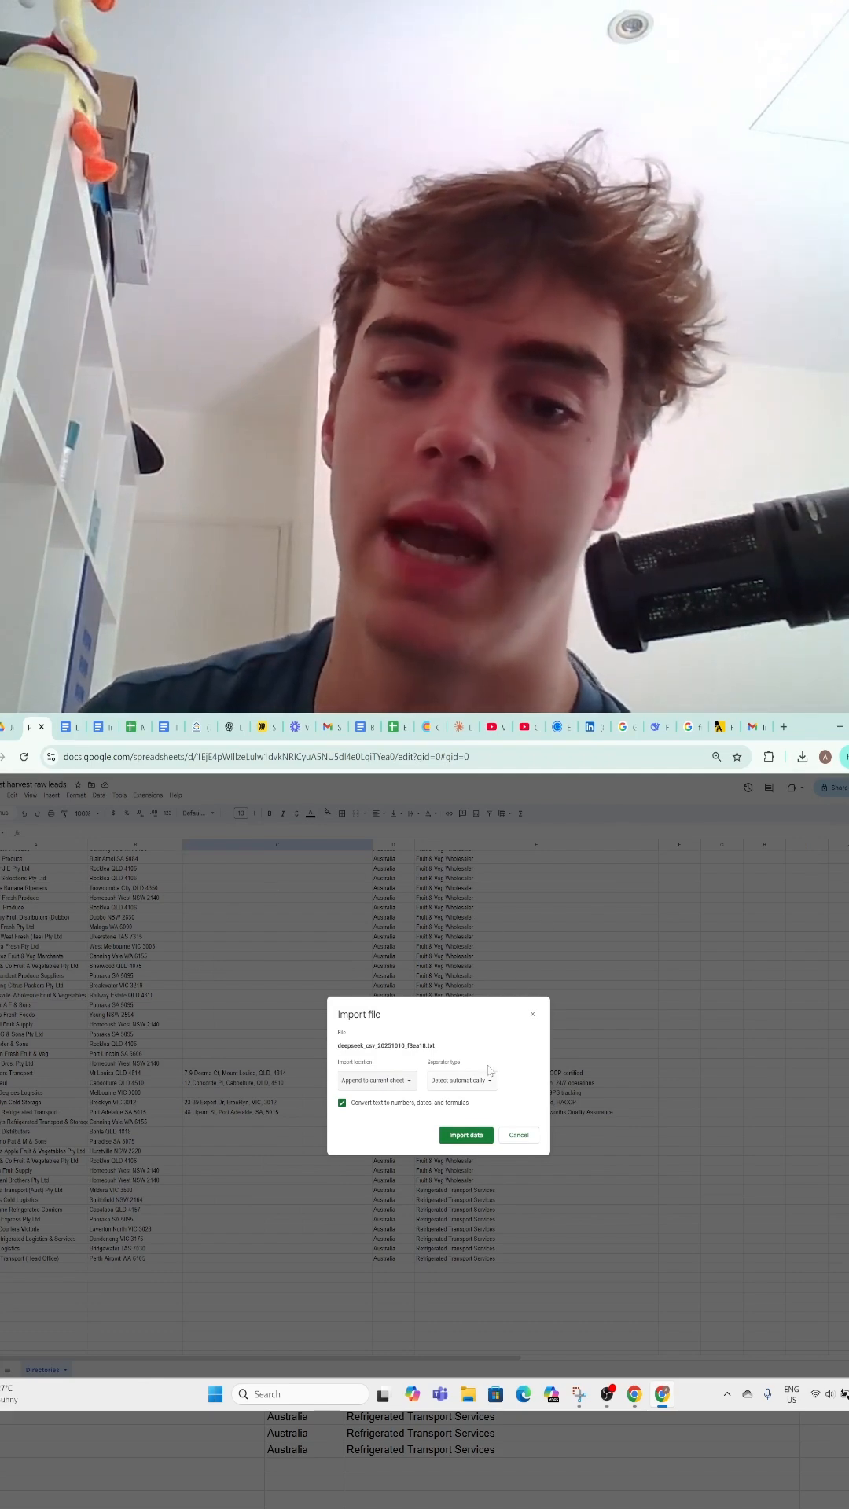
{"action": "left_click", "coordinate": [467, 1134]}
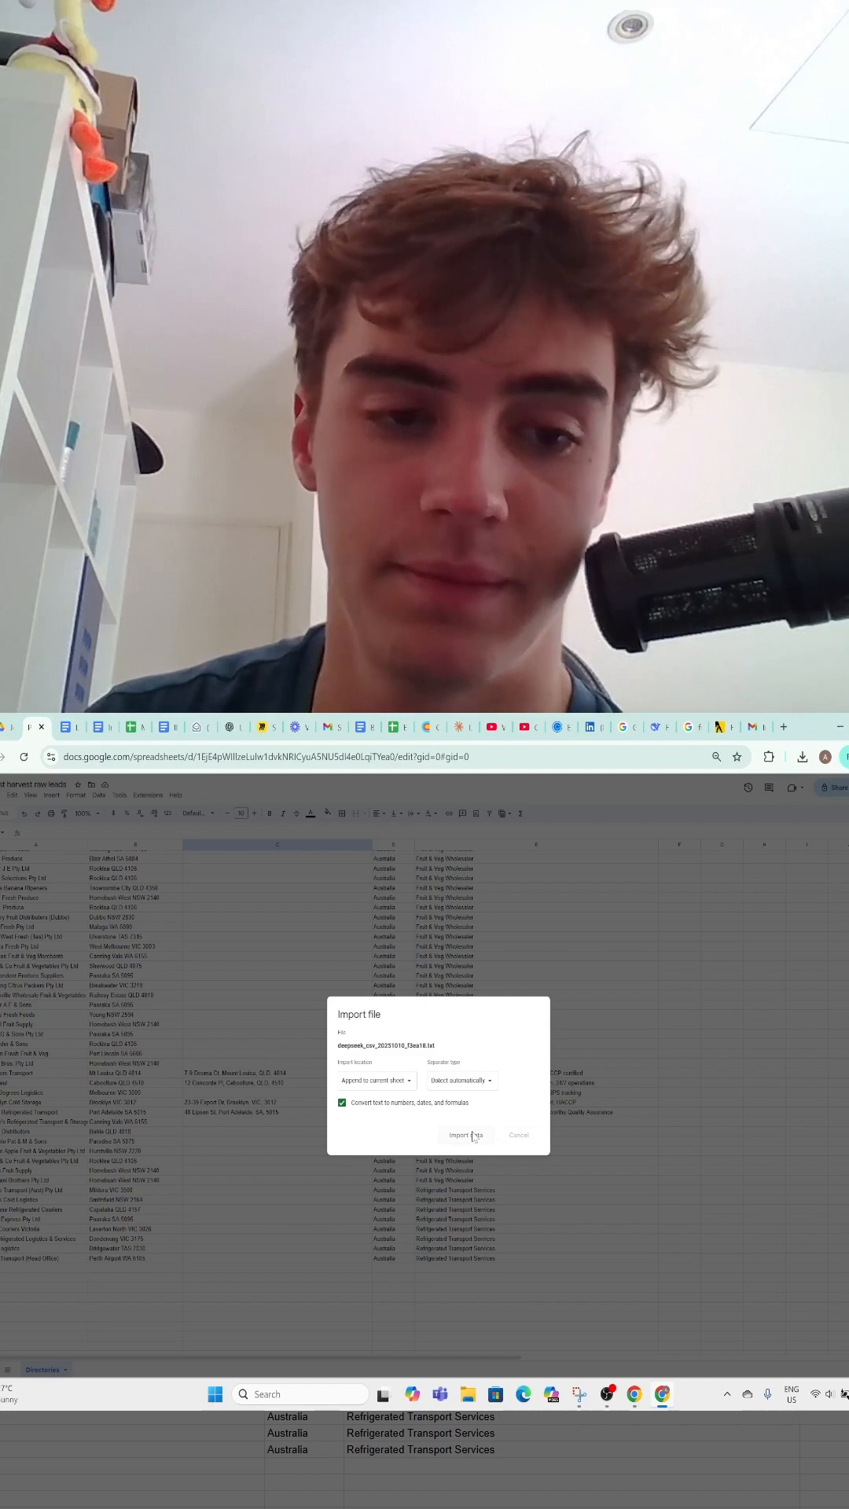
{"action": "scroll", "coordinate": [472, 1134], "scroll_direction": "down", "scroll_amount": 5}
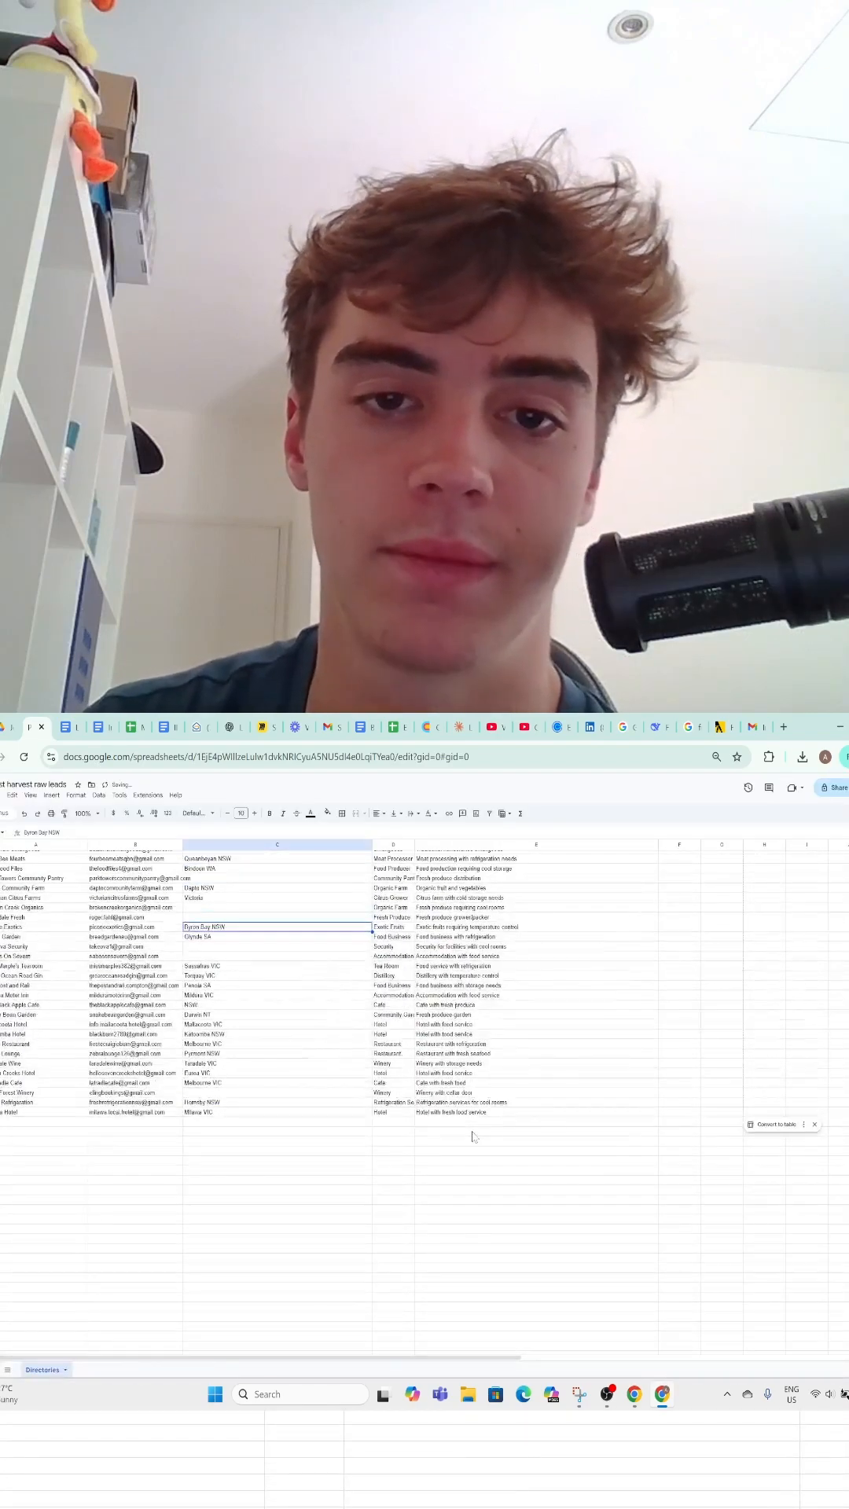
{"action": "scroll", "coordinate": [472, 1135], "scroll_direction": "up", "scroll_amount": 3}
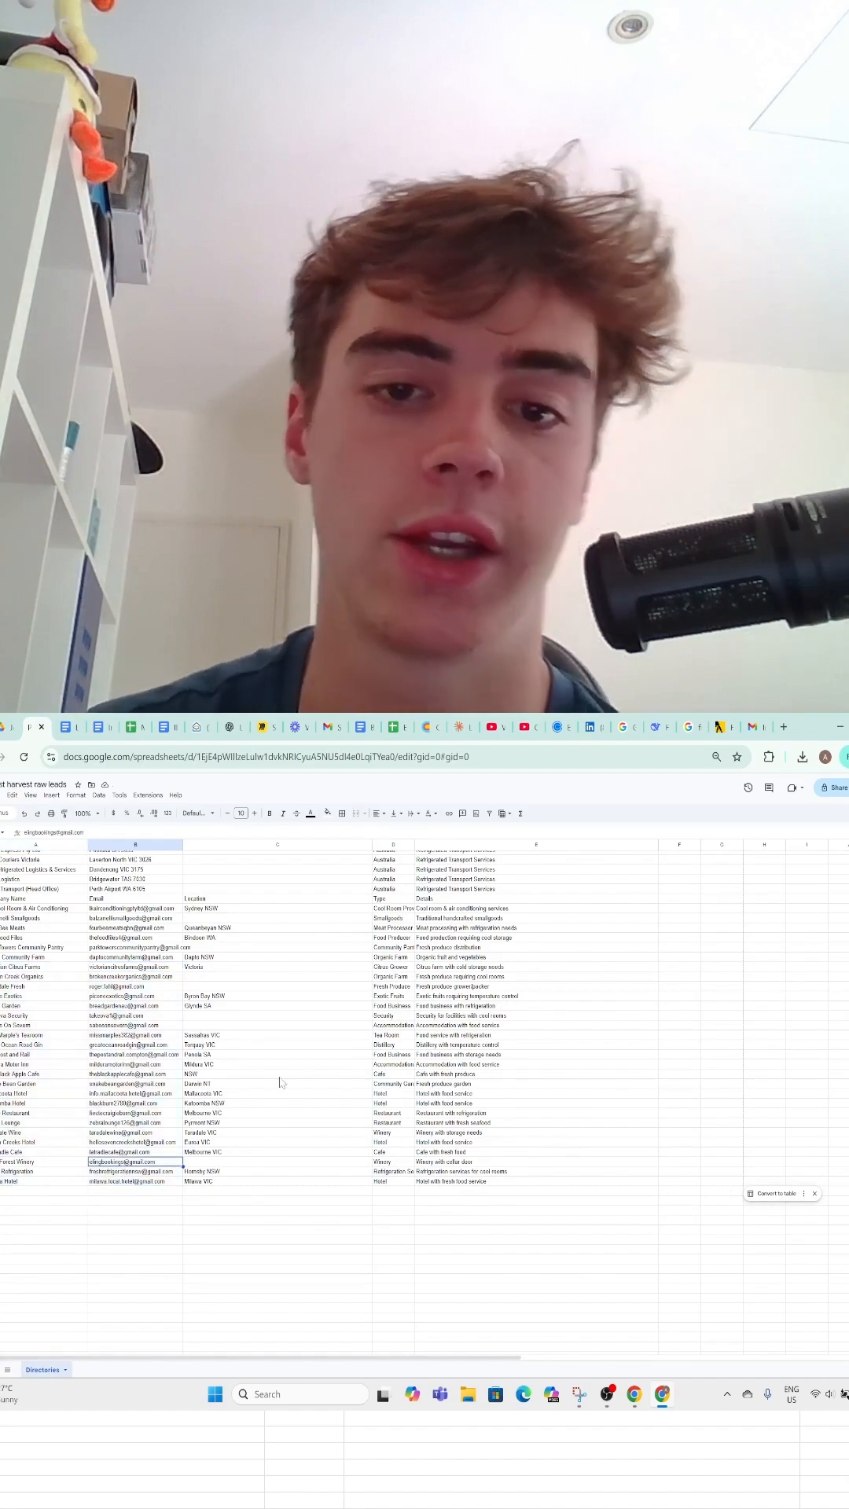
{"action": "scroll", "coordinate": [282, 1083], "scroll_direction": "up", "scroll_amount": 5}
{"action": "scroll", "coordinate": [281, 1083], "scroll_direction": "up", "scroll_amount": 5}
{"action": "scroll", "coordinate": [491, 1026], "scroll_direction": "up", "scroll_amount": 5}
{"action": "scroll", "coordinate": [440, 1161], "scroll_direction": "down", "scroll_amount": 5}
{"action": "left_click_drag", "start_coordinate": [471, 1126], "coordinate": [473, 1261]}
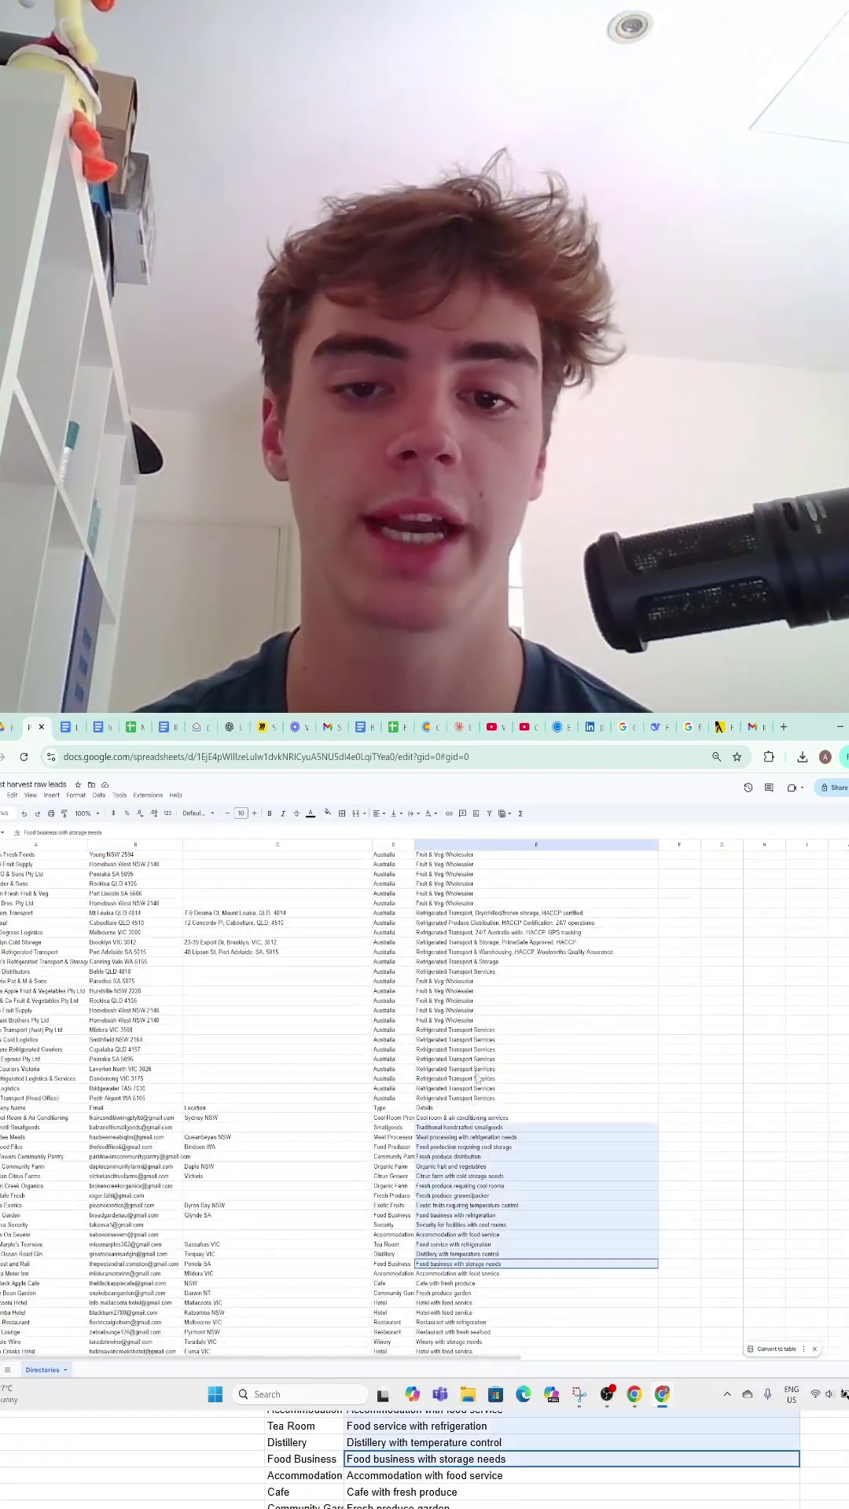
{"action": "left_click", "coordinate": [472, 1226]}
{"action": "scroll", "coordinate": [457, 1227], "scroll_direction": "down", "scroll_amount": 5}
{"action": "left_click_drag", "start_coordinate": [536, 967], "coordinate": [537, 1120]}
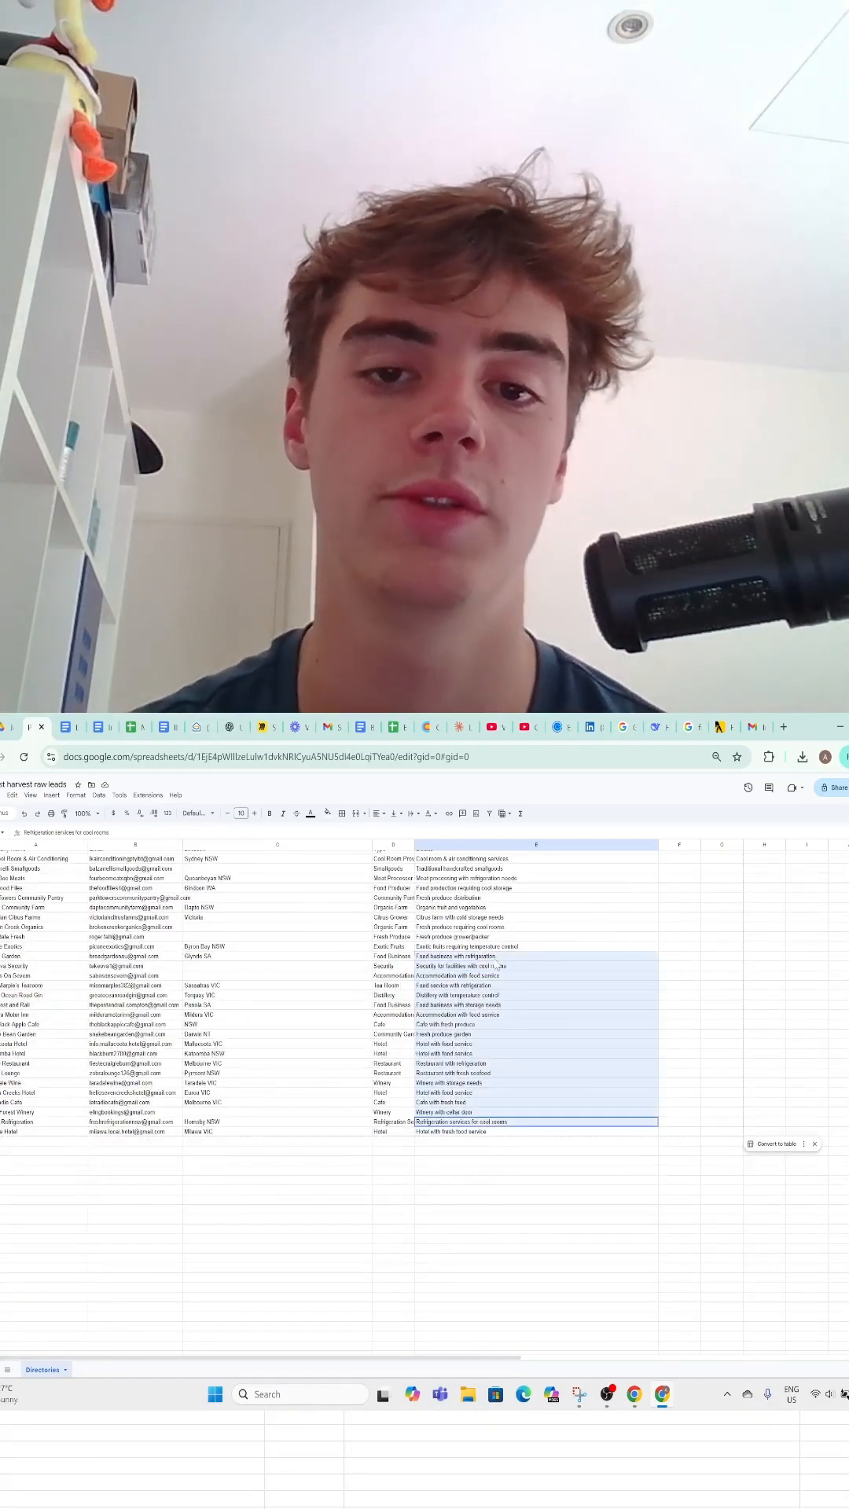
{"action": "left_click", "coordinate": [537, 966]}
{"action": "scroll", "coordinate": [471, 1061], "scroll_direction": "up", "scroll_amount": 2}
{"action": "left_click_drag", "start_coordinate": [496, 924], "coordinate": [484, 1120]}
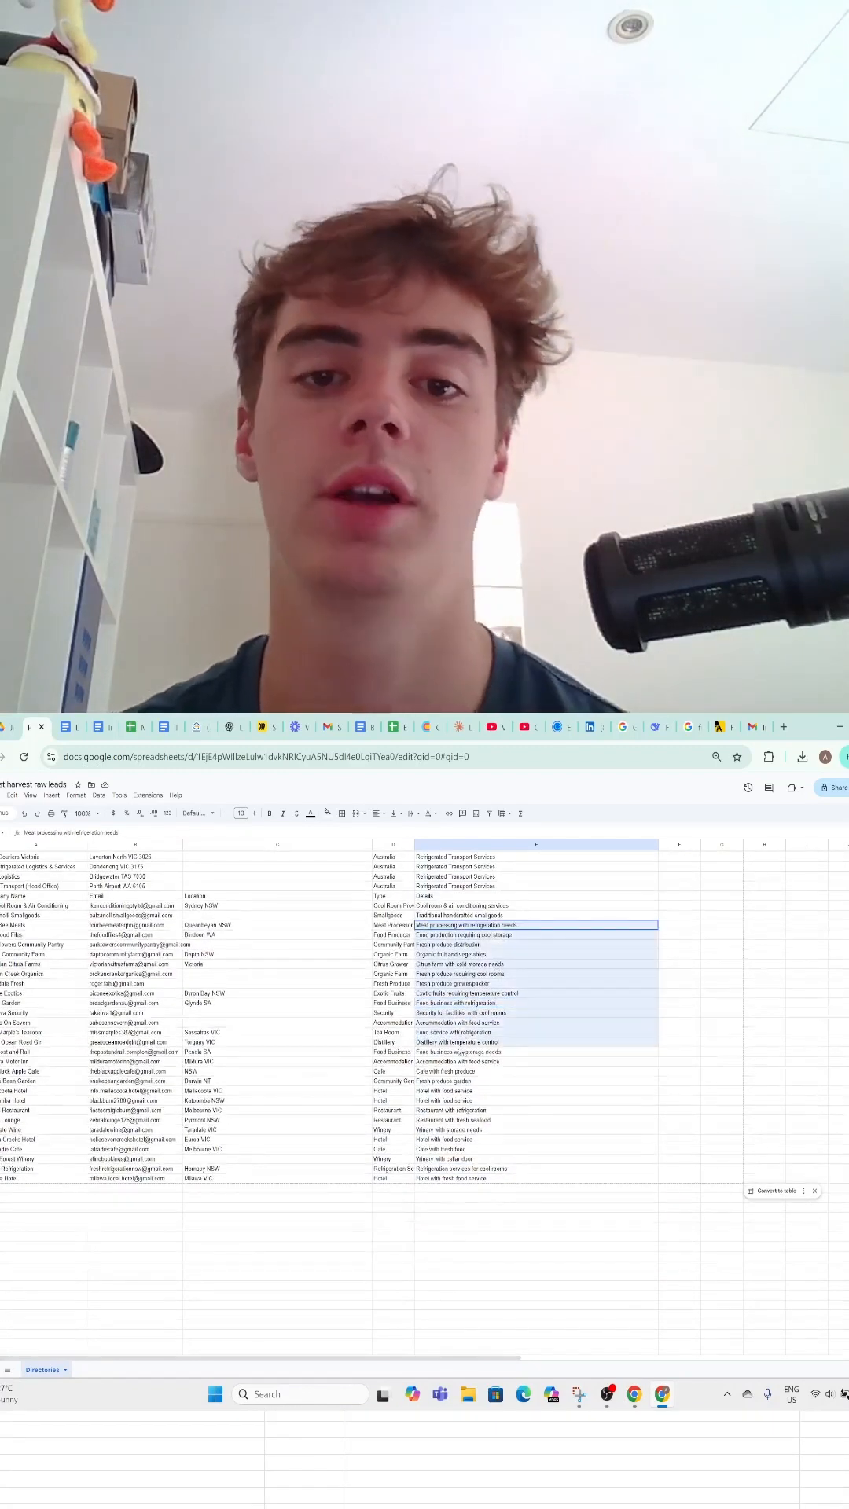
{"action": "left_click", "coordinate": [481, 1120]}
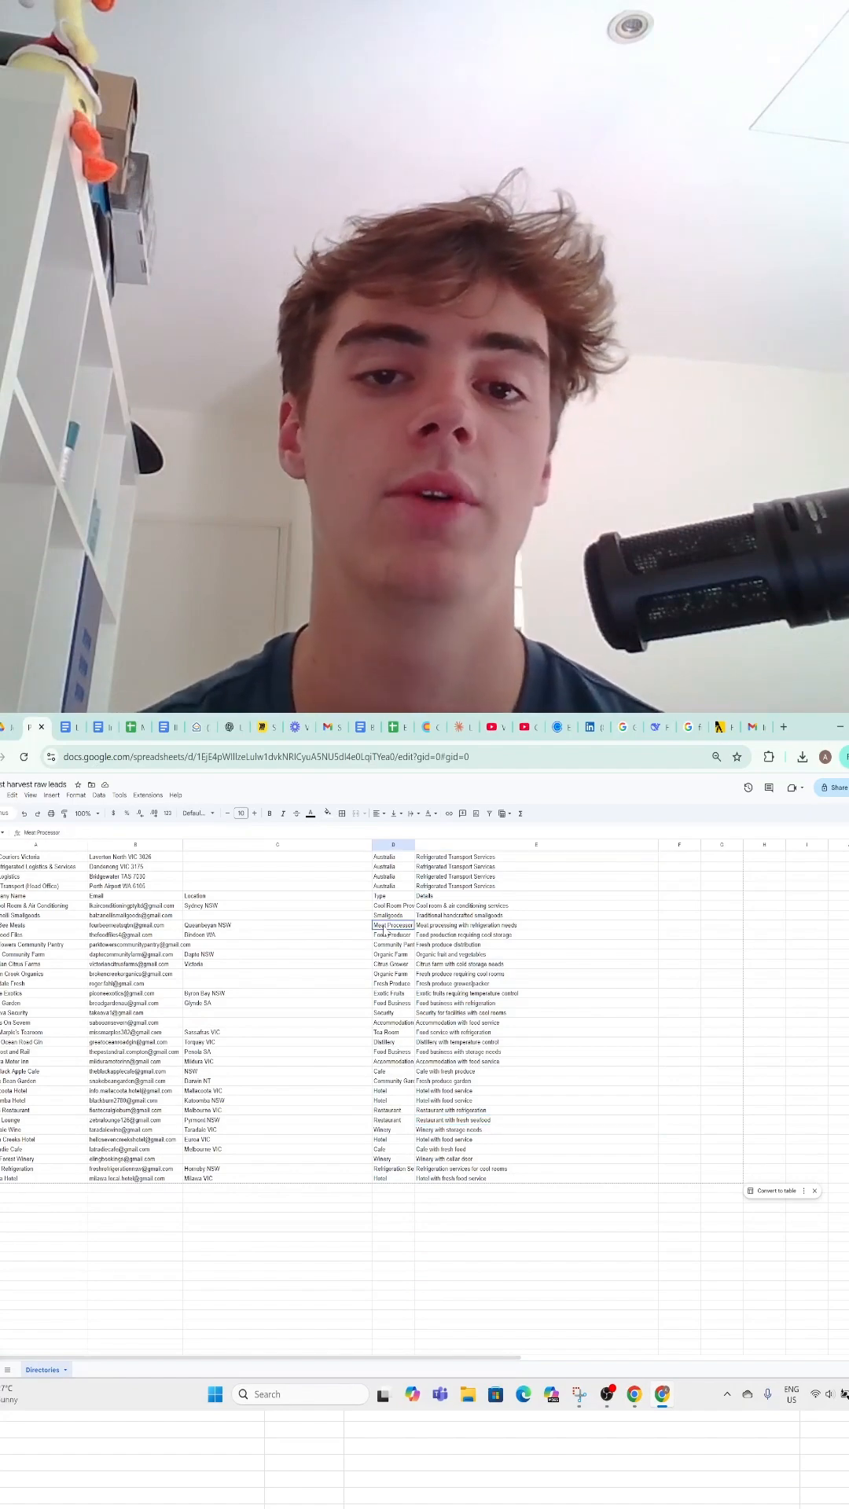
{"action": "left_click_drag", "start_coordinate": [393, 926], "coordinate": [478, 1130]}
{"action": "left_click", "coordinate": [478, 1130]}
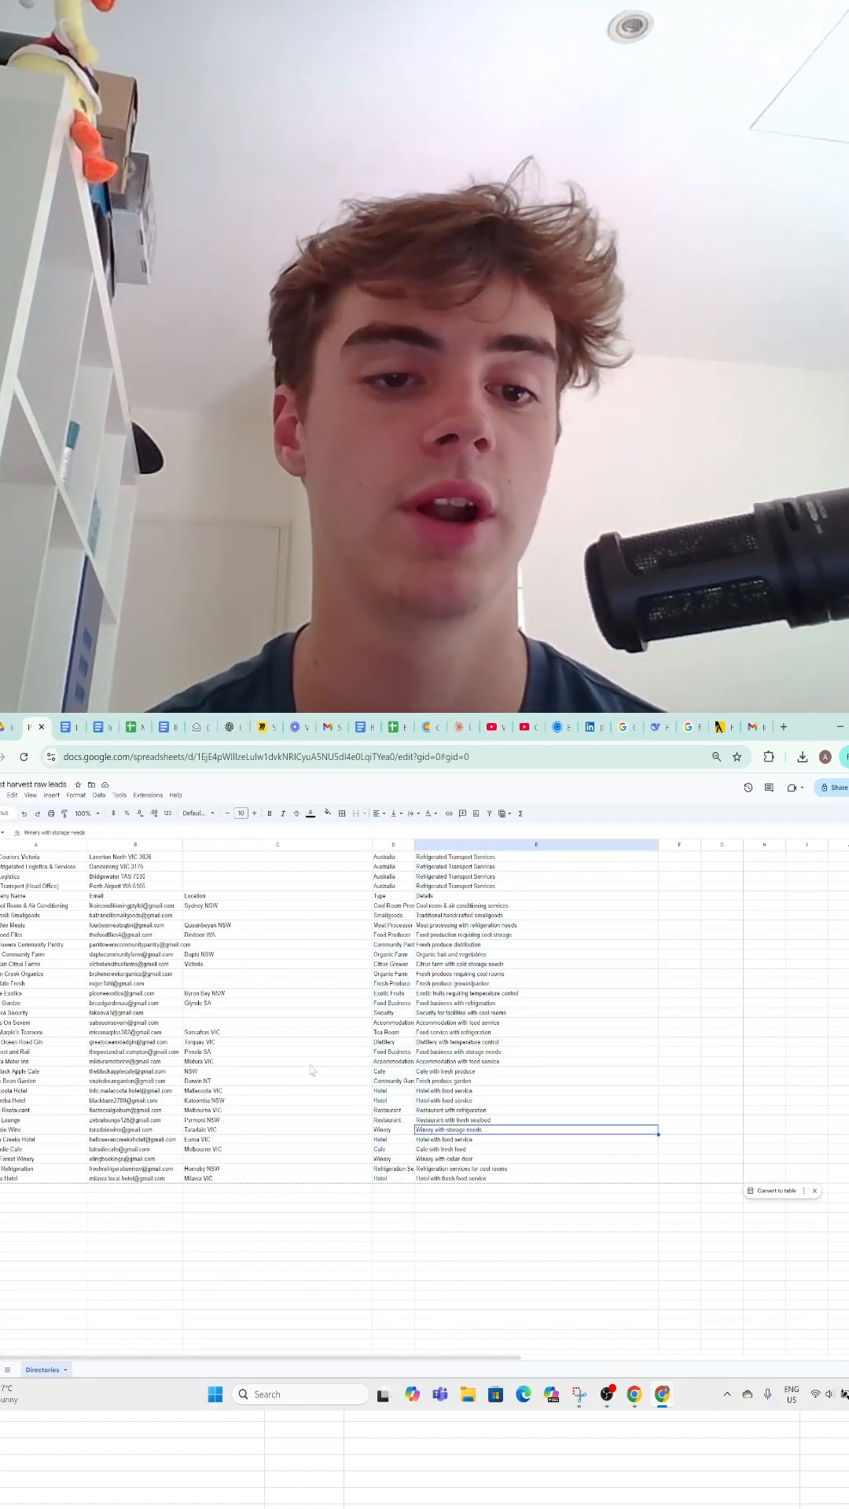
{"action": "scroll", "coordinate": [312, 1070], "scroll_direction": "up", "scroll_amount": 4}
{"action": "left_click_drag", "start_coordinate": [276, 1120], "coordinate": [254, 1294]}
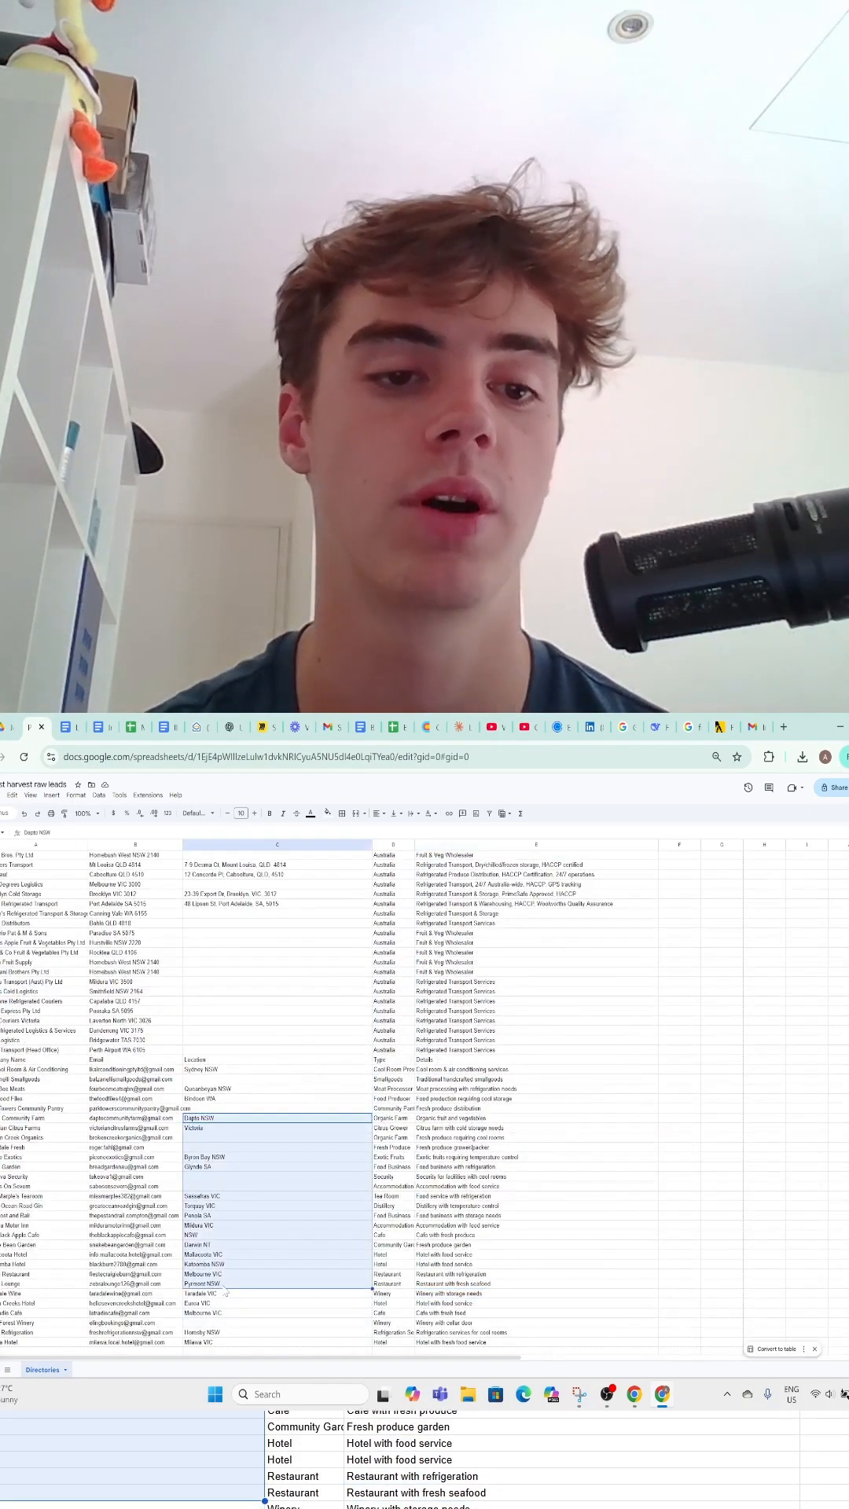